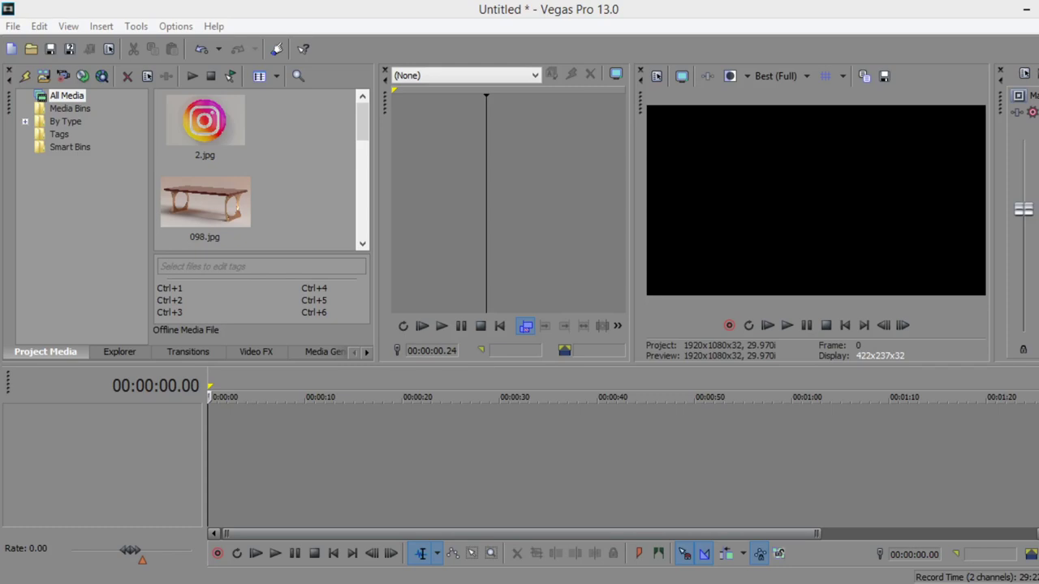
# - Put mug2.jpg at the start of the video track, then the purple logo image after it
pyautogui.click(362, 113)
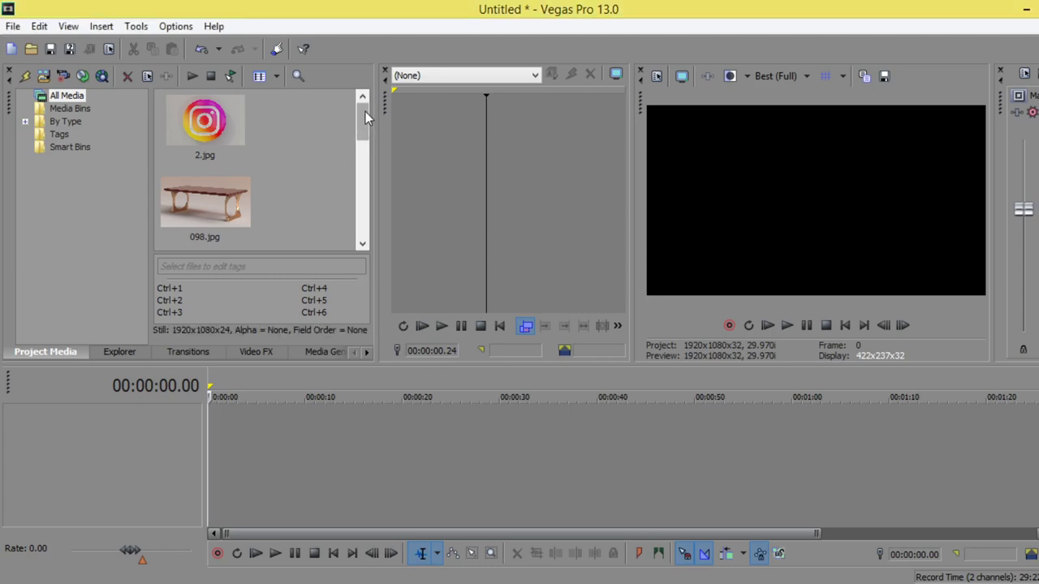
pyautogui.moveTo(365, 111)
pyautogui.mouseDown()
pyautogui.moveTo(363, 233)
pyautogui.moveTo(366, 114)
pyautogui.mouseUp()
pyautogui.click(203, 139)
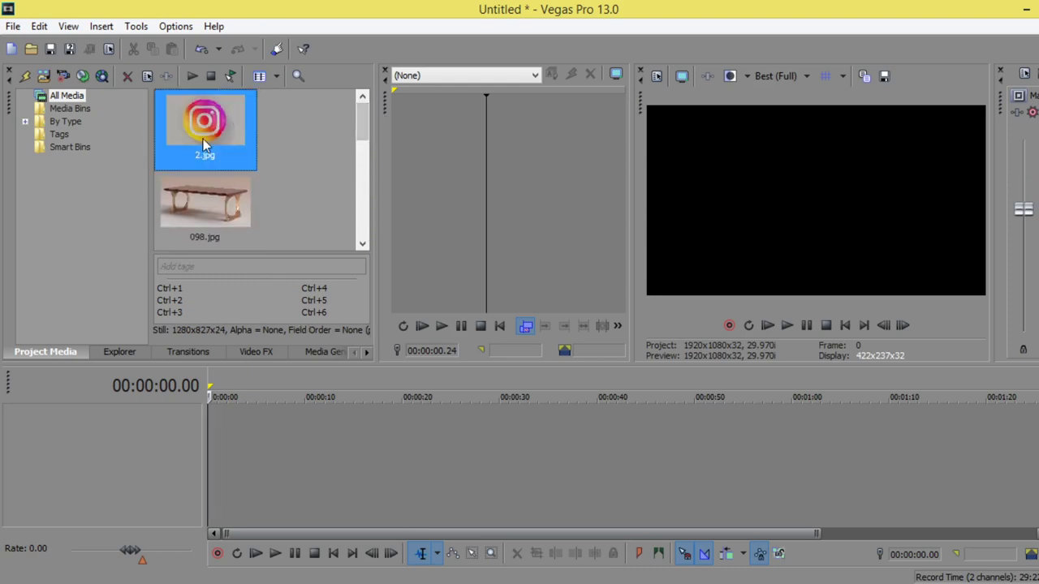
pyautogui.moveTo(359, 122); pyautogui.dragTo(354, 247)
pyautogui.moveTo(228, 158); pyautogui.dragTo(223, 420)
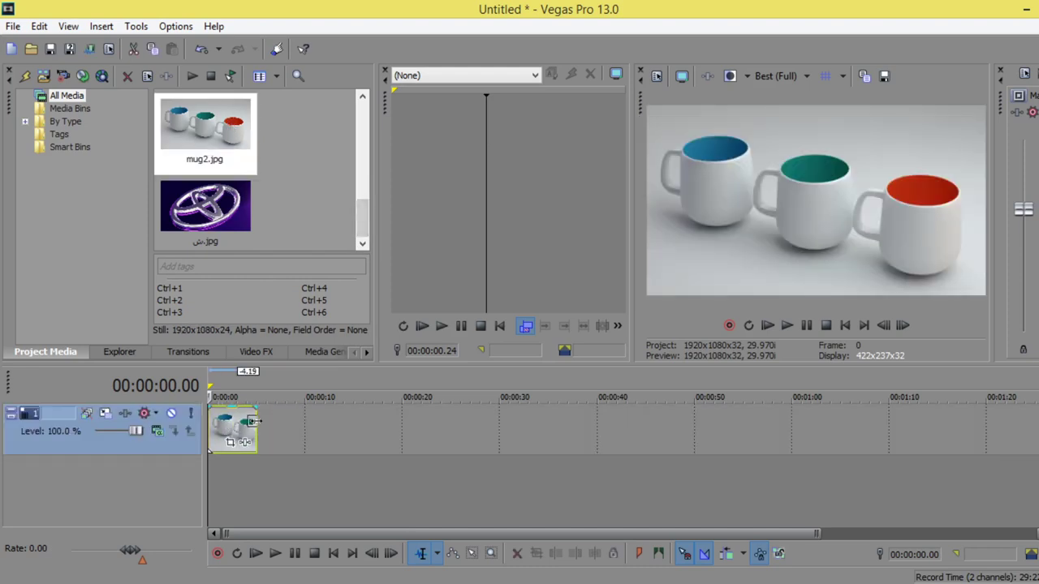
pyautogui.click(213, 219)
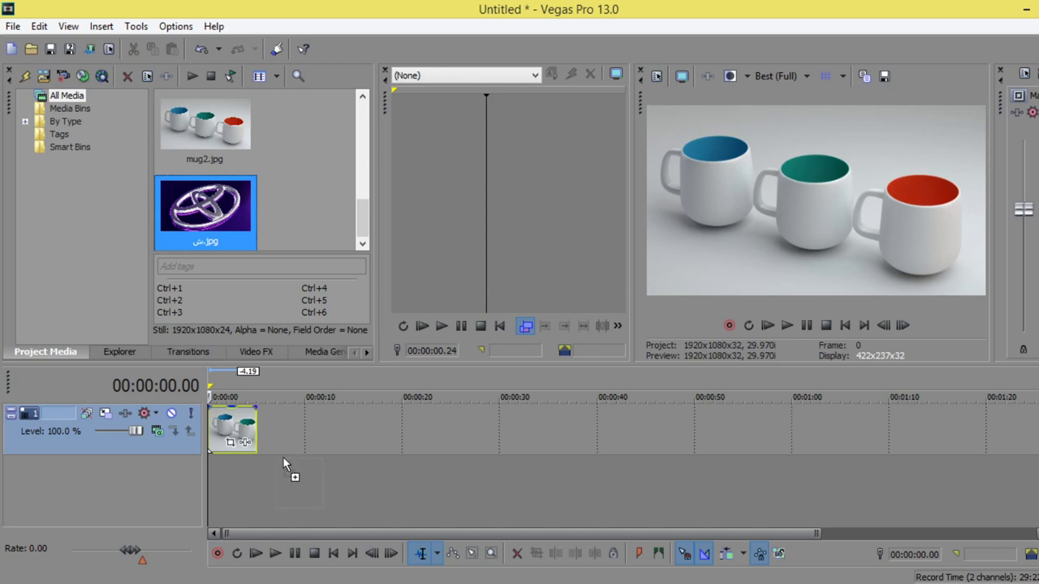
pyautogui.moveTo(283, 459); pyautogui.dragTo(269, 438)
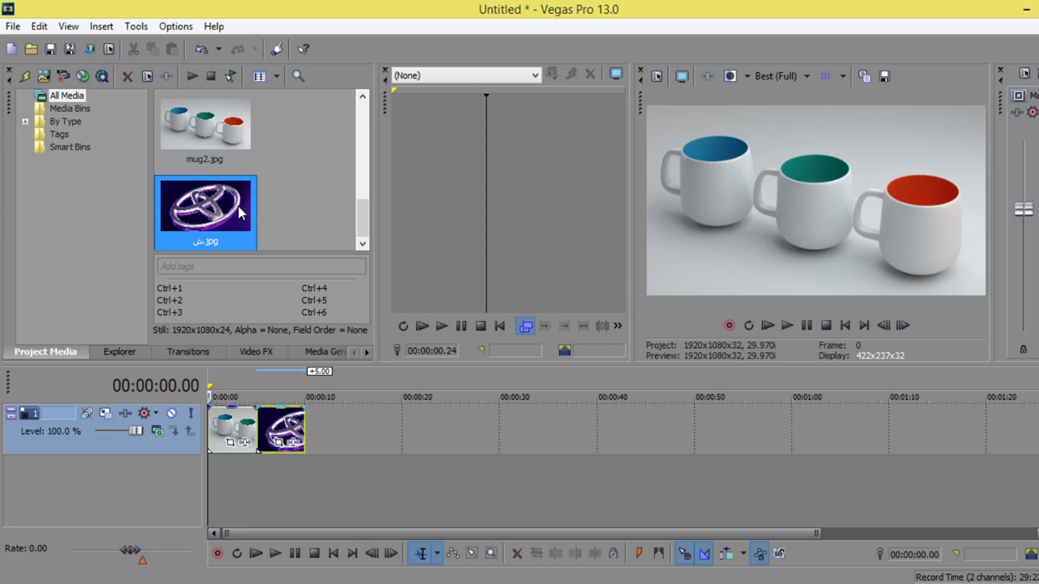
# - Add ads2.jpg around 00:00:24 and ad01.jpg near 00:00:56 to the timeline
pyautogui.moveTo(360, 217); pyautogui.dragTo(362, 195)
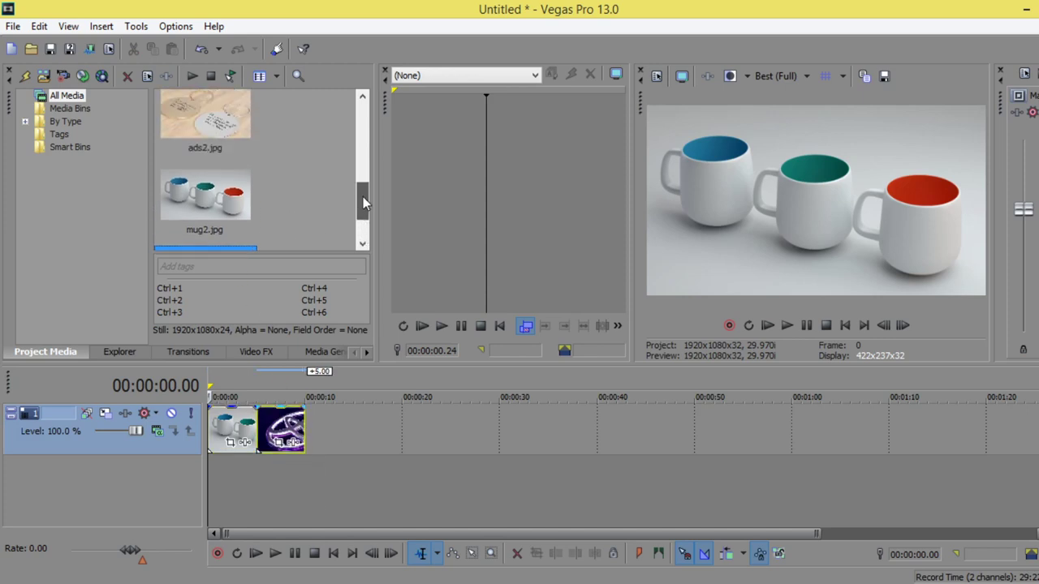
pyautogui.click(207, 143)
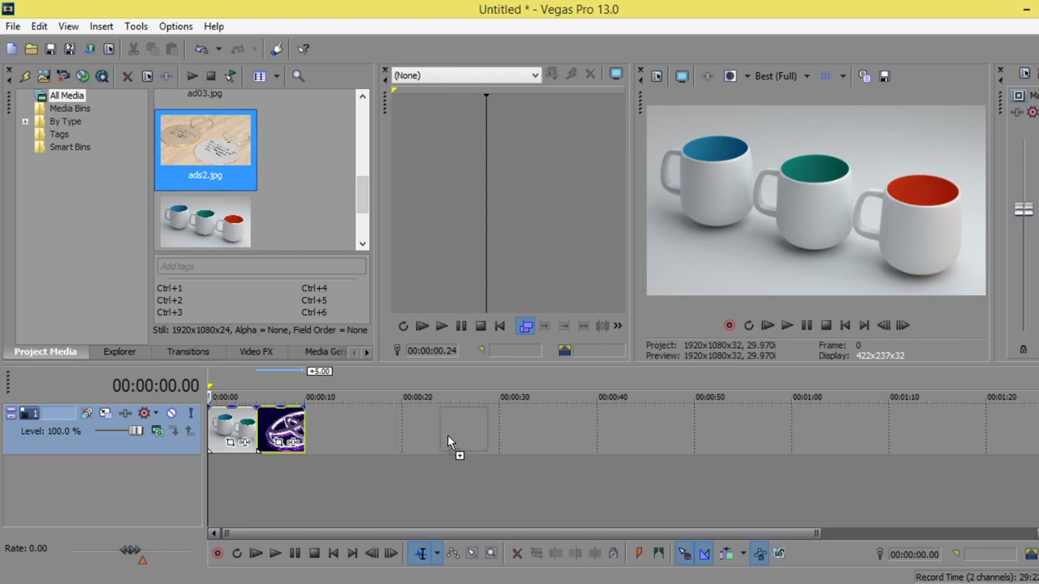
pyautogui.moveTo(447, 436); pyautogui.dragTo(448, 437)
pyautogui.moveTo(359, 206); pyautogui.dragTo(362, 178)
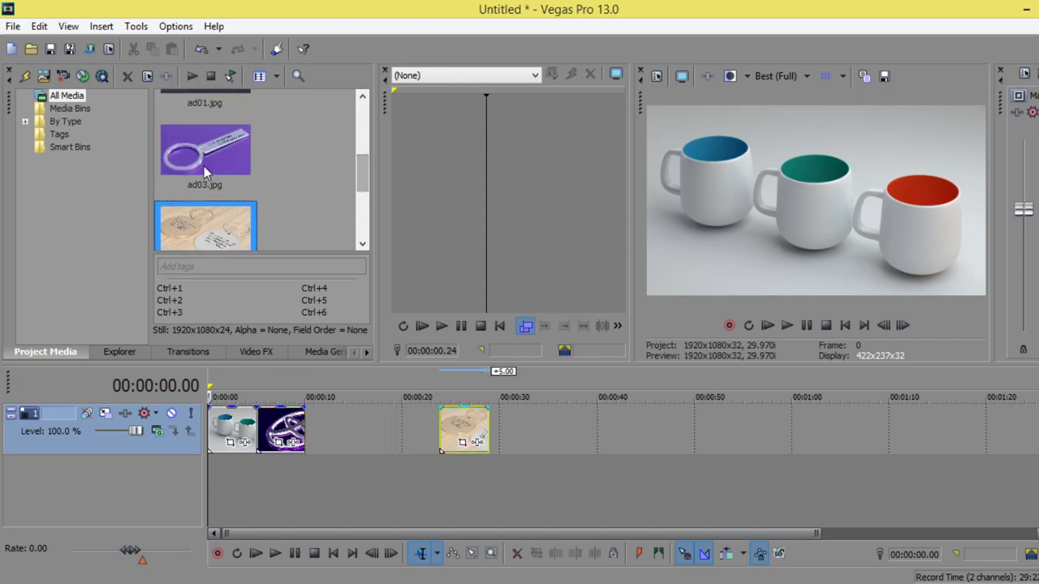
pyautogui.moveTo(208, 156); pyautogui.dragTo(338, 434)
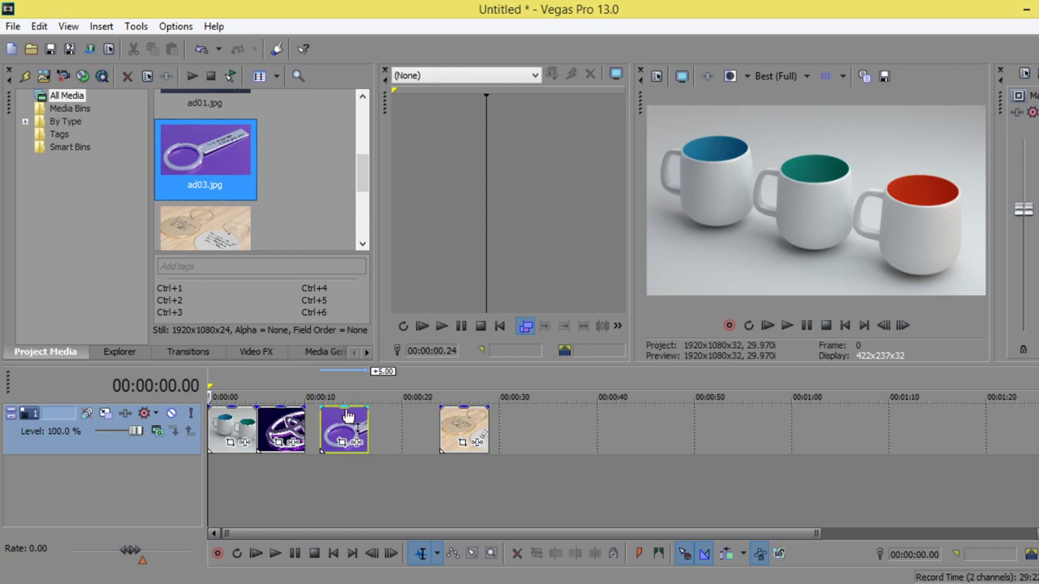
pyautogui.moveTo(362, 182); pyautogui.dragTo(362, 154)
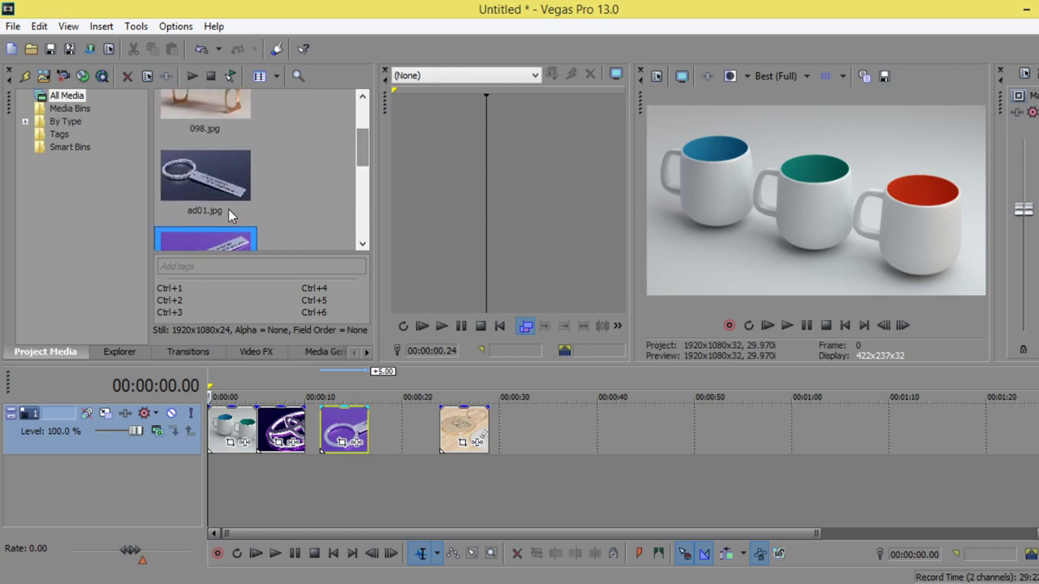
pyautogui.click(209, 186)
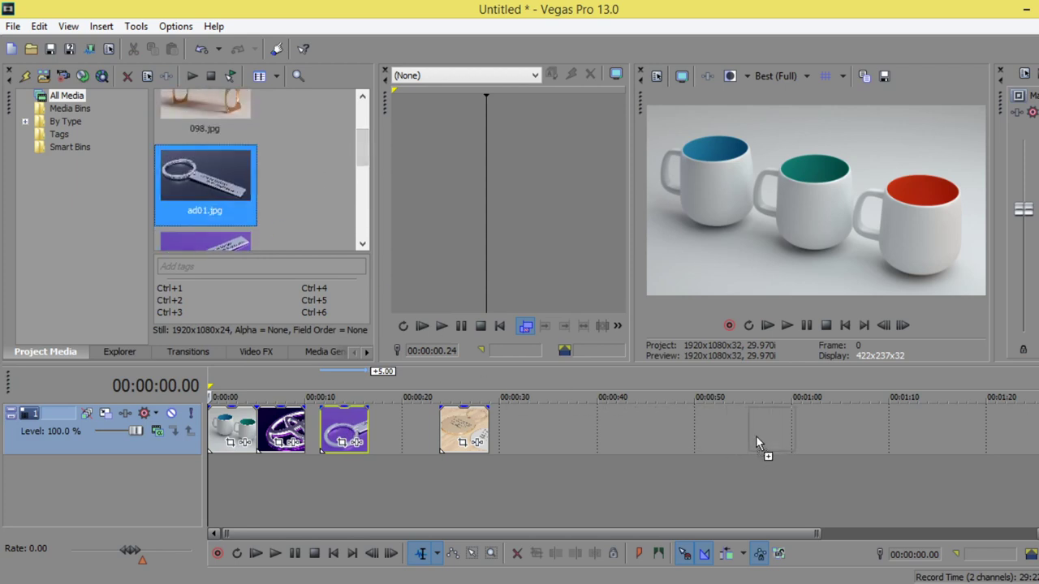
pyautogui.moveTo(756, 435); pyautogui.dragTo(756, 437)
# - Add 2.jpg near 00:00:42, then reorder the clips so the purple keyring comes first
pyautogui.click(340, 427)
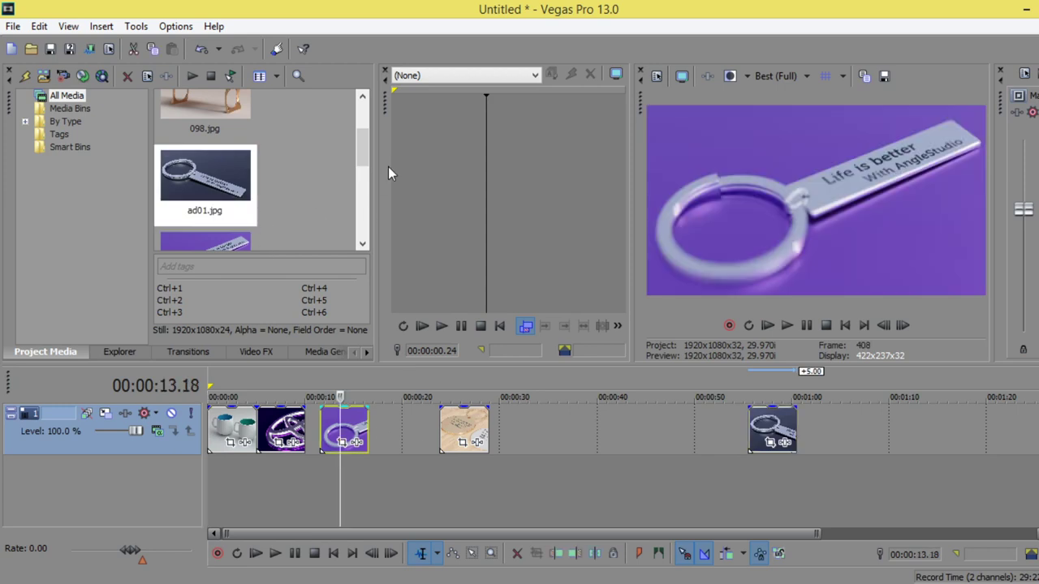
pyautogui.moveTo(365, 156); pyautogui.dragTo(366, 128)
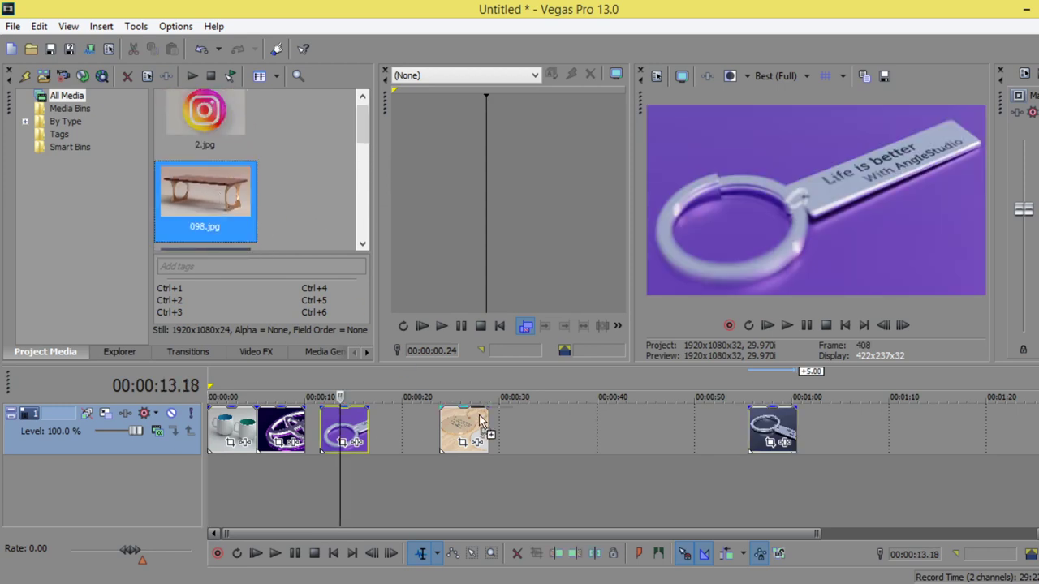
pyautogui.moveTo(206, 191); pyautogui.dragTo(559, 430)
pyautogui.moveTo(205, 121); pyautogui.dragTo(637, 431)
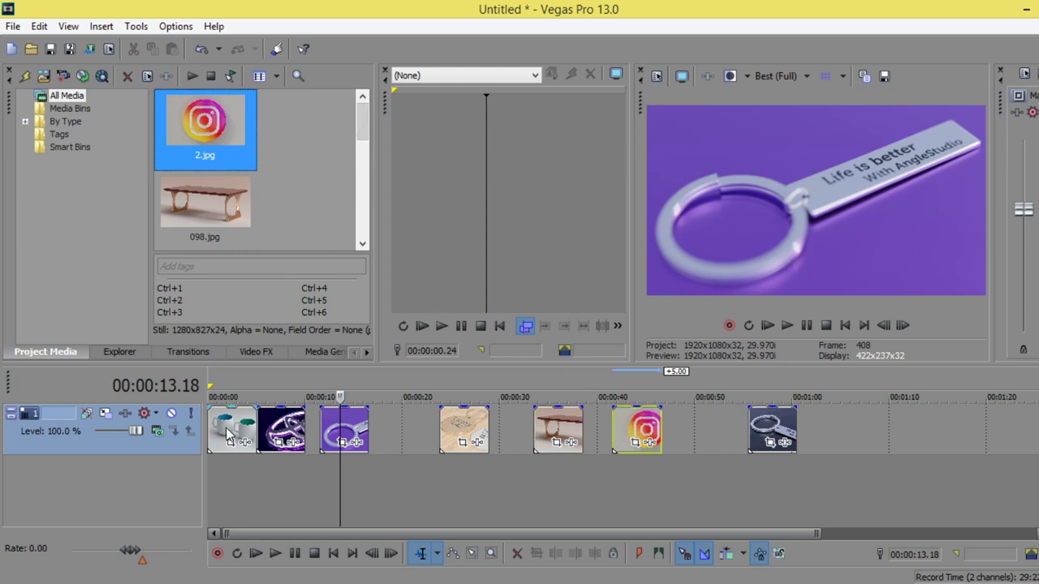
pyautogui.moveTo(231, 430); pyautogui.dragTo(397, 430)
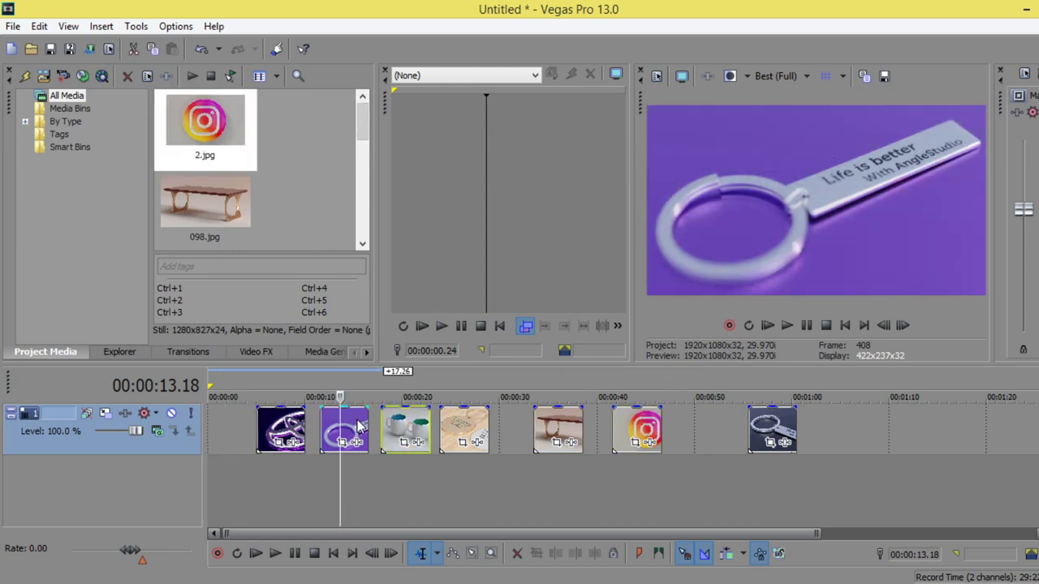
pyautogui.moveTo(331, 434); pyautogui.dragTo(220, 434)
# - Insert an empty video track above the photos, then clear the Video FX search filter and browse the effects
pyautogui.rightClick(255, 504)
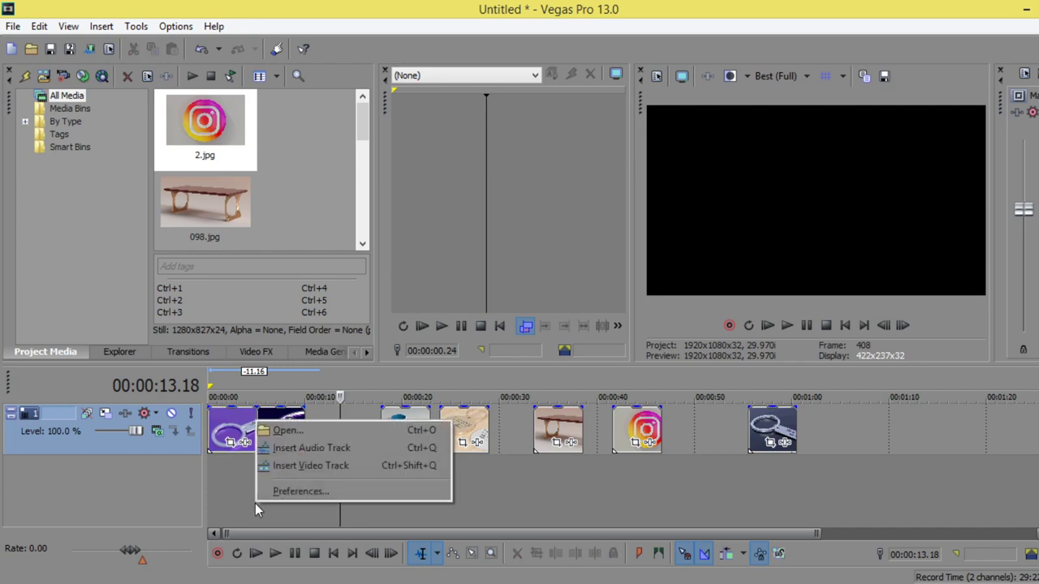
pyautogui.click(308, 467)
pyautogui.click(262, 354)
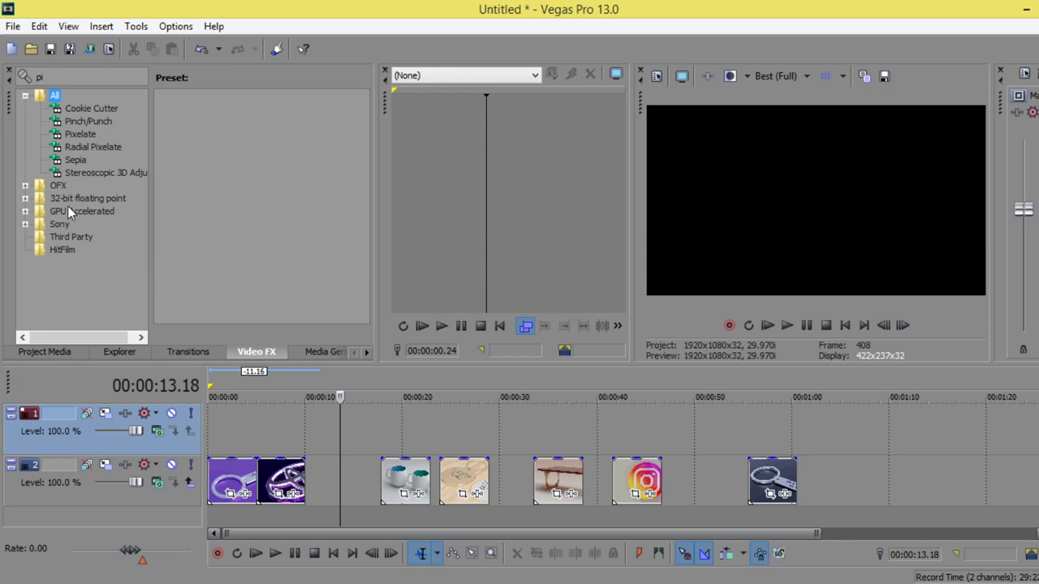
pyautogui.click(57, 77)
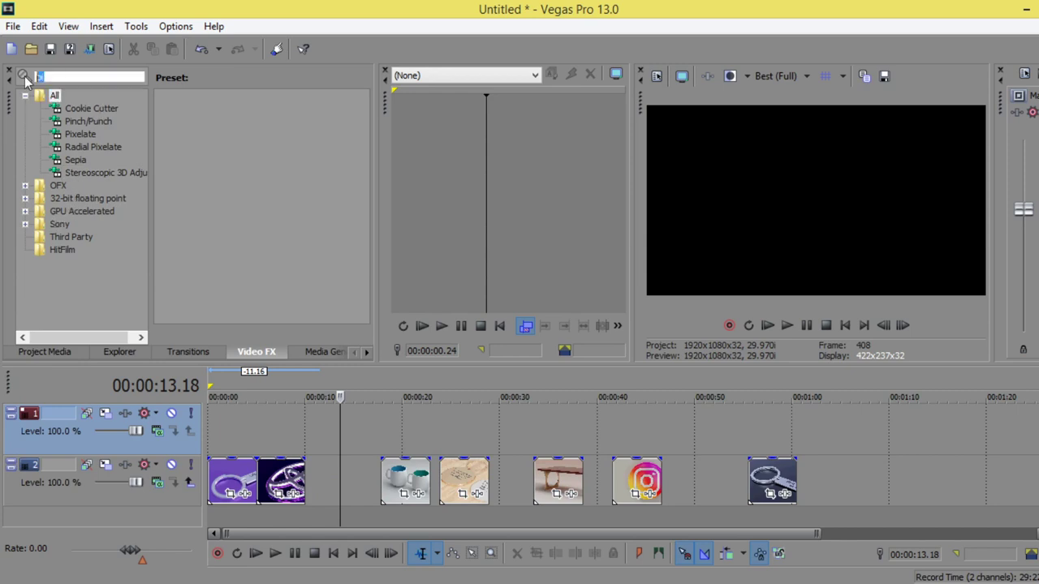
pyautogui.click(24, 75)
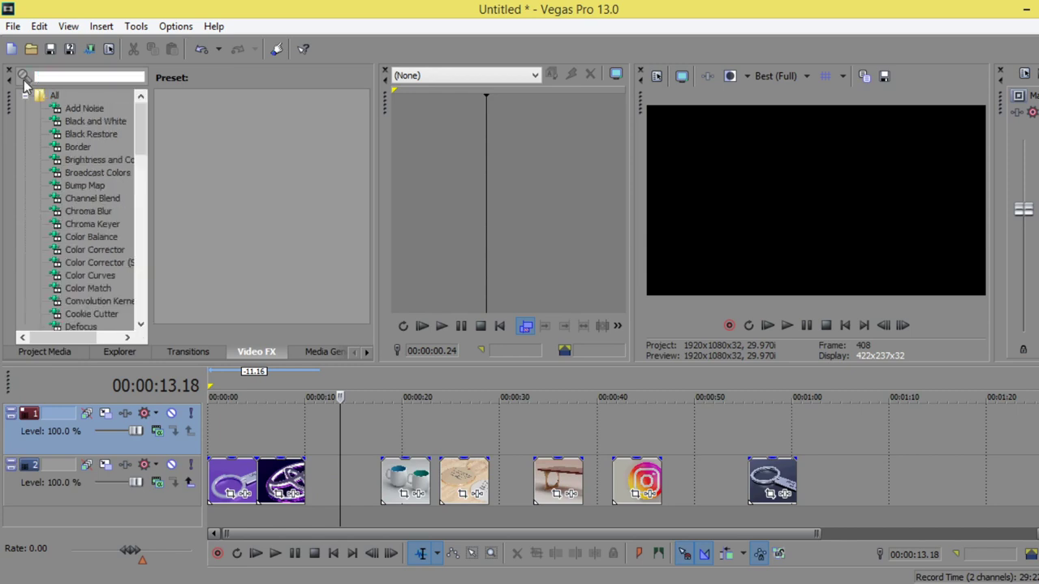
pyautogui.click(110, 134)
pyautogui.click(102, 123)
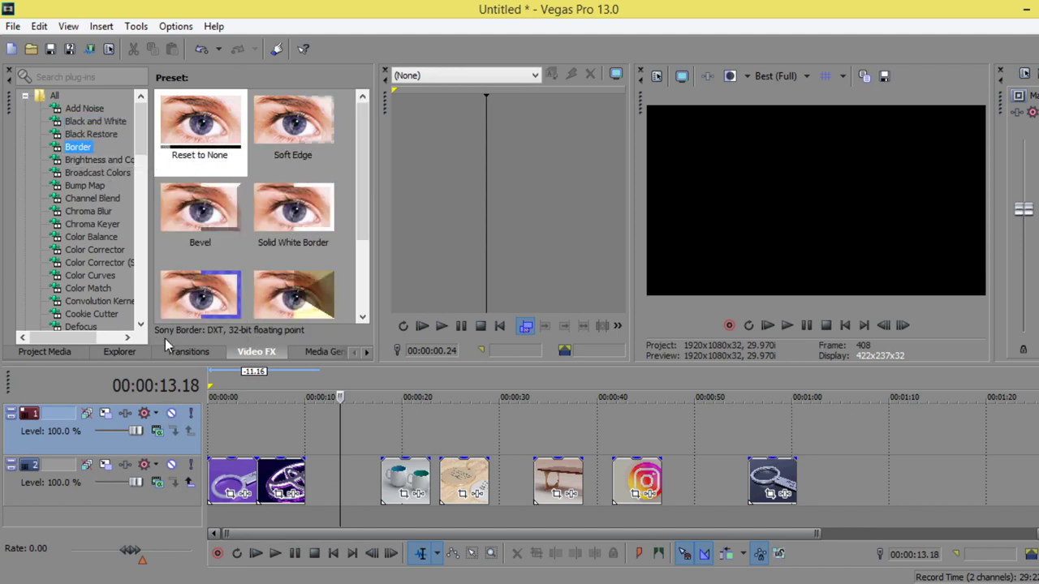
# - Place an Elliptical Transparent to Black gradient on the top track, trimmed to cover the opening keyring clip
pyautogui.moveTo(360, 207)
pyautogui.mouseDown()
pyautogui.moveTo(367, 268)
pyautogui.moveTo(359, 202)
pyautogui.mouseUp()
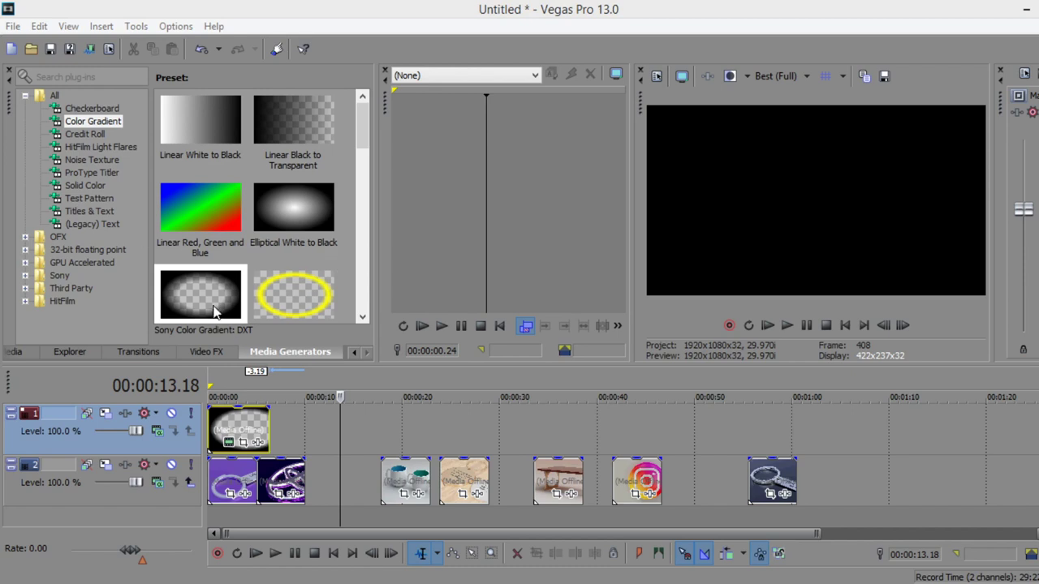
pyautogui.scroll(-1, 367, 125)
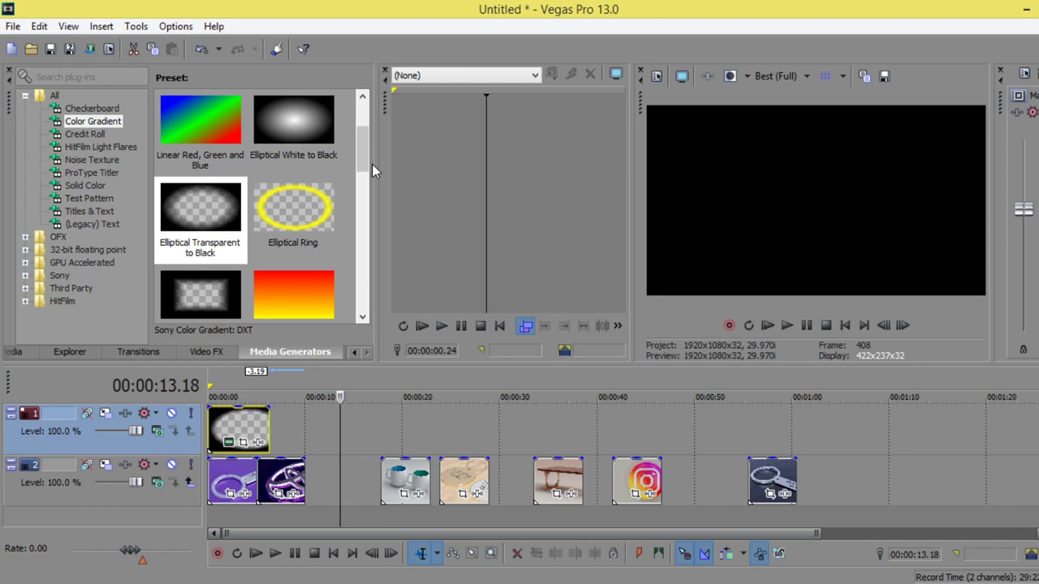
pyautogui.moveTo(364, 162)
pyautogui.mouseDown()
pyautogui.moveTo(346, 284)
pyautogui.moveTo(349, 169)
pyautogui.mouseUp()
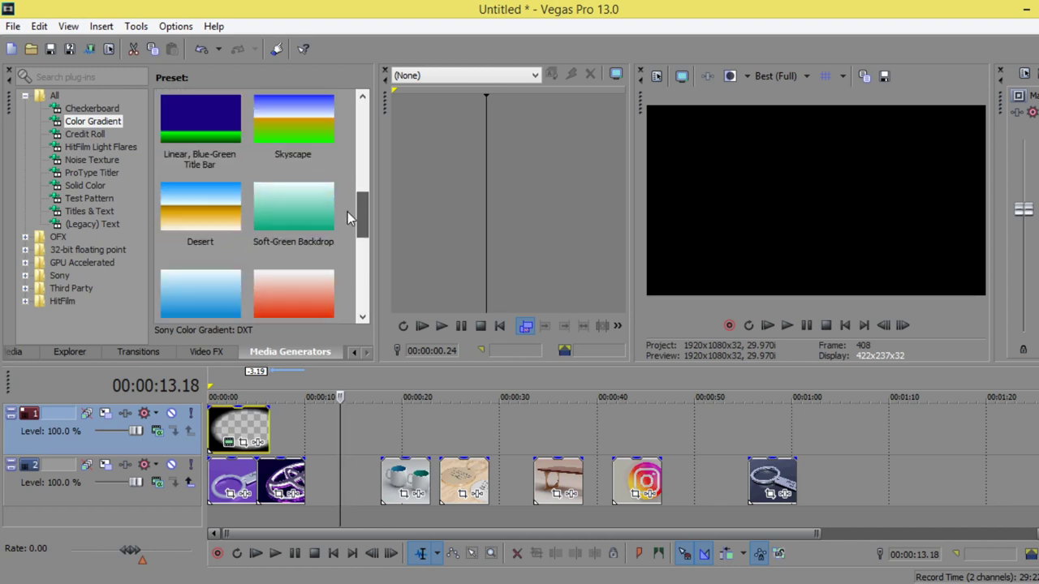
pyautogui.moveTo(269, 427); pyautogui.dragTo(255, 426)
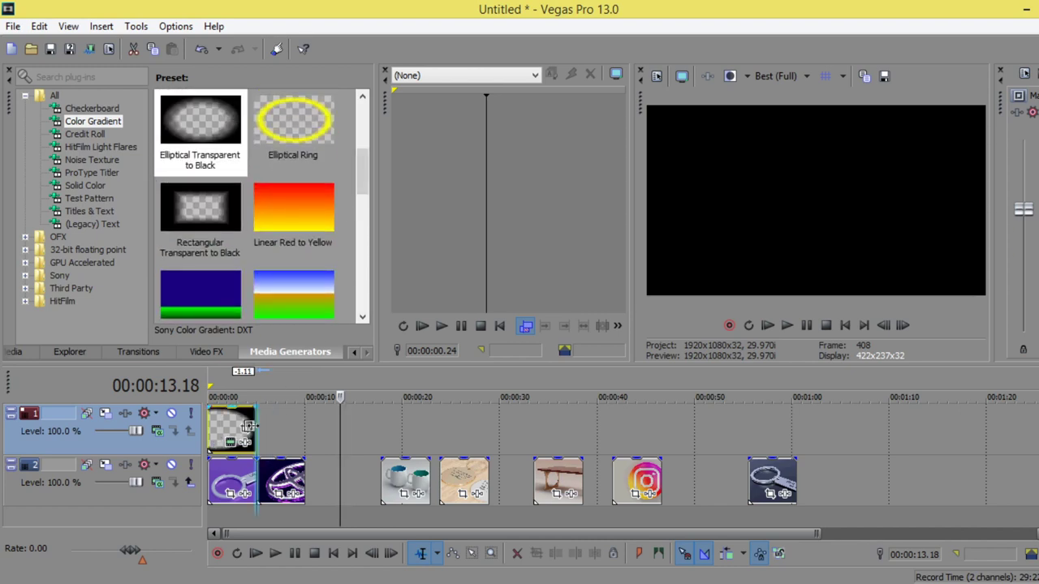
pyautogui.moveTo(281, 480)
pyautogui.mouseDown()
pyautogui.moveTo(313, 480)
pyautogui.moveTo(289, 475)
pyautogui.mouseUp()
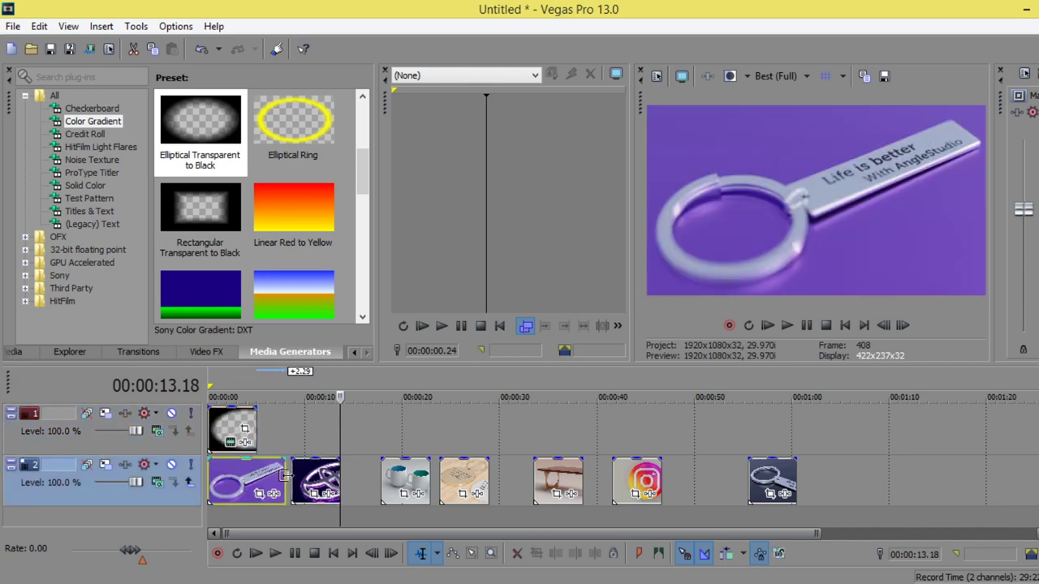
pyautogui.moveTo(251, 426); pyautogui.dragTo(289, 426)
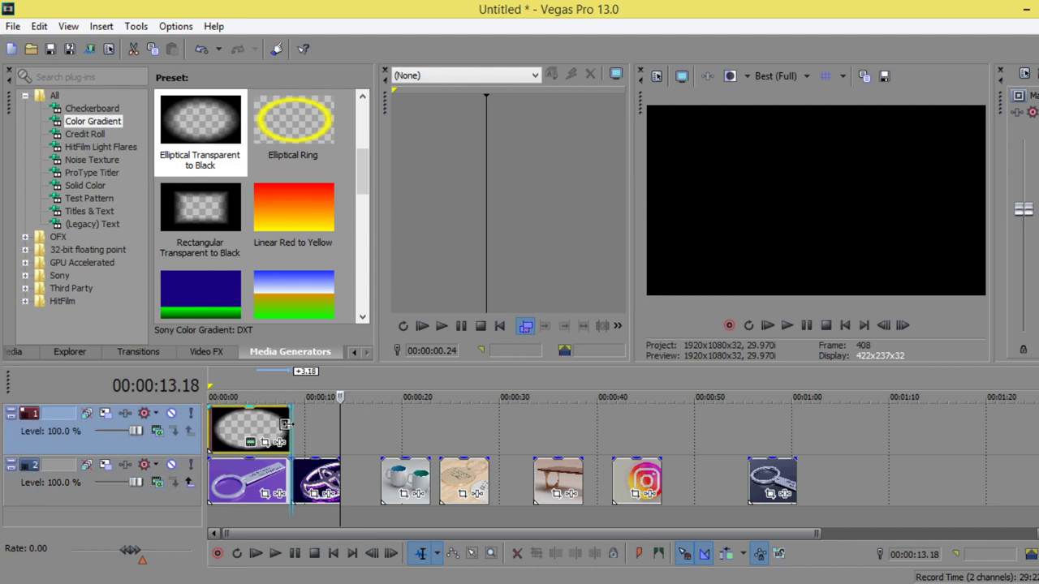
# - Add a new top track with a text clip reading 'Designed by/' and 'Angle Studio' on two lines
pyautogui.rightClick(241, 512)
pyautogui.click(276, 475)
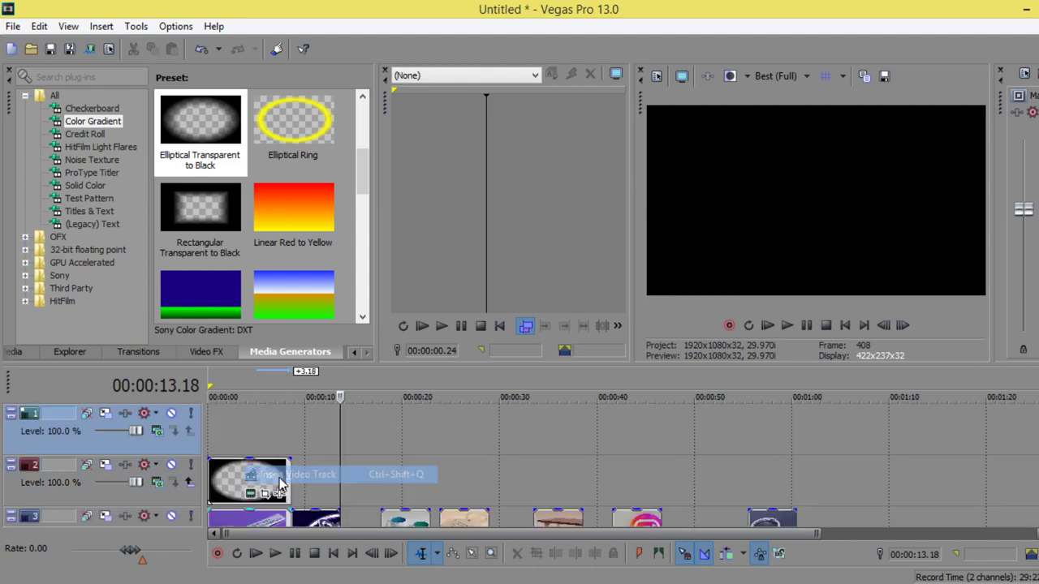
pyautogui.rightClick(245, 428)
pyautogui.click(274, 400)
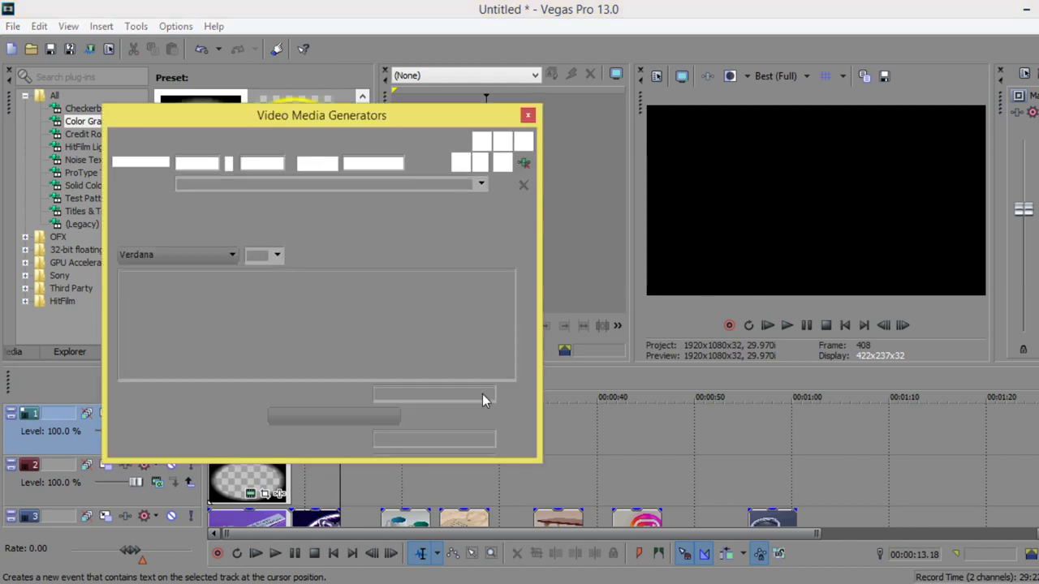
pyautogui.tripleClick(319, 315)
pyautogui.write('De')
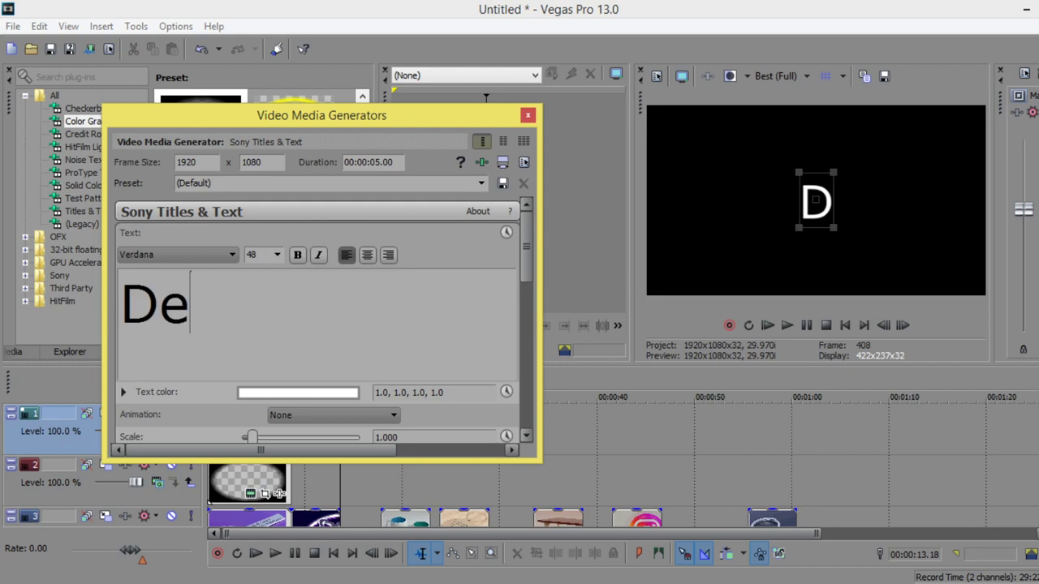
pyautogui.write('signed ')
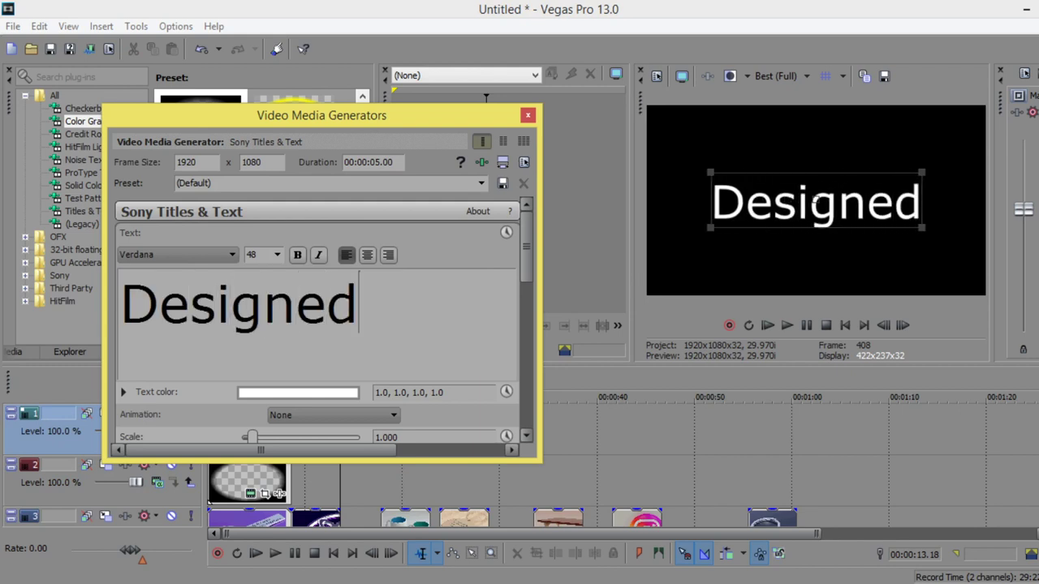
pyautogui.write('by')
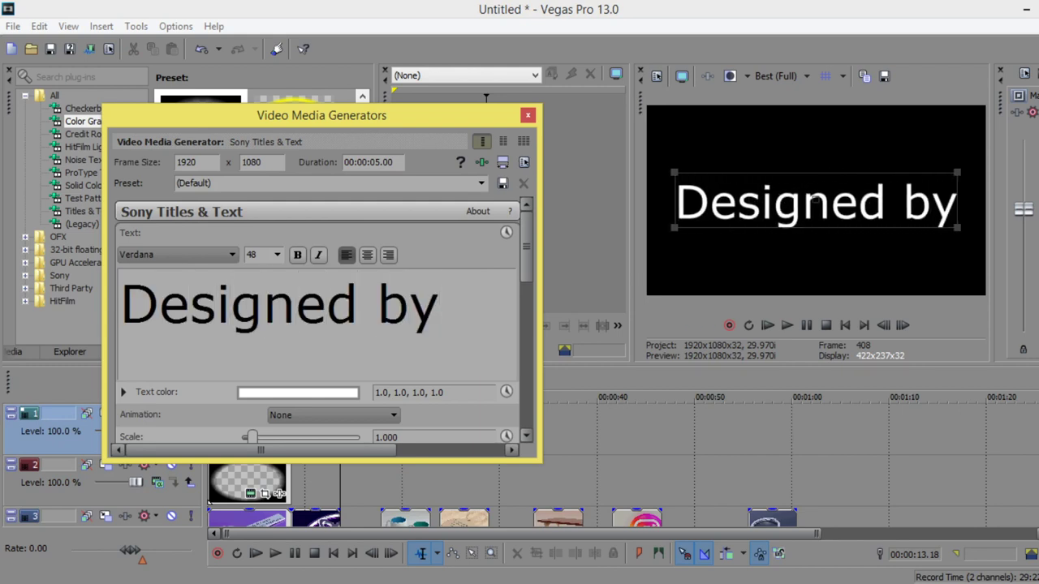
pyautogui.write('/')
pyautogui.press('Return')
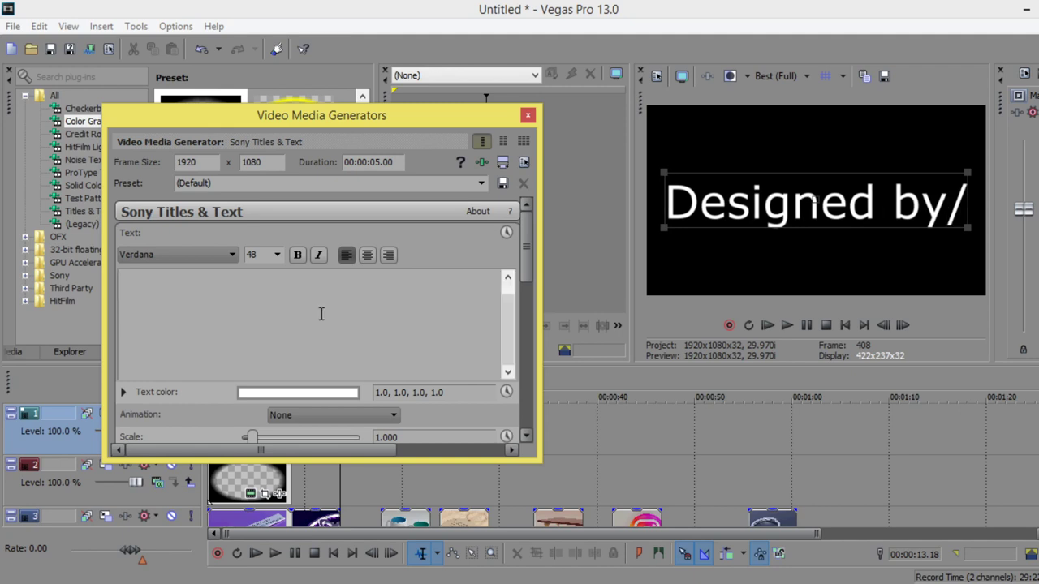
pyautogui.write('Angle S')
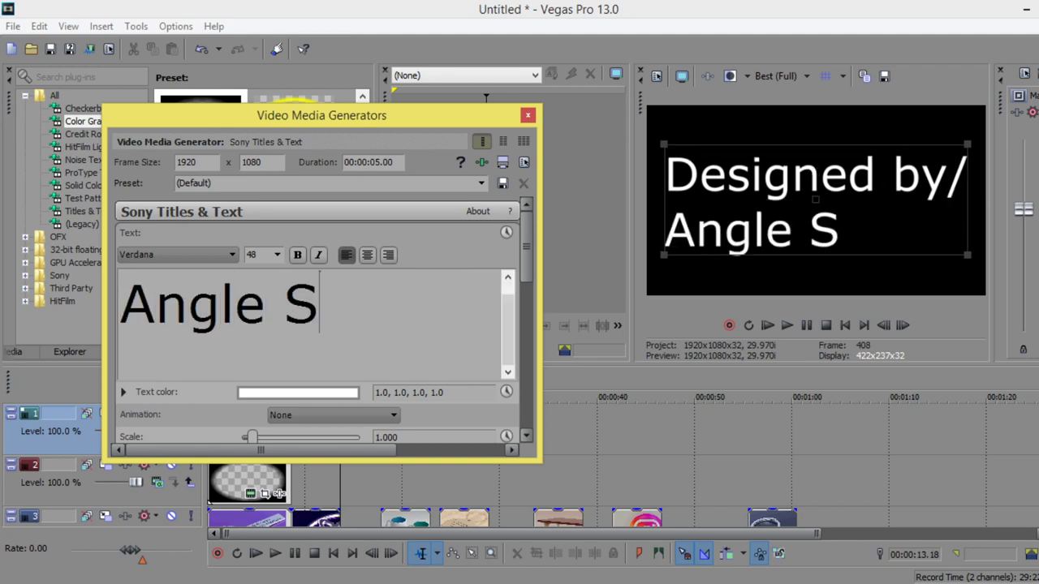
pyautogui.write('tudio')
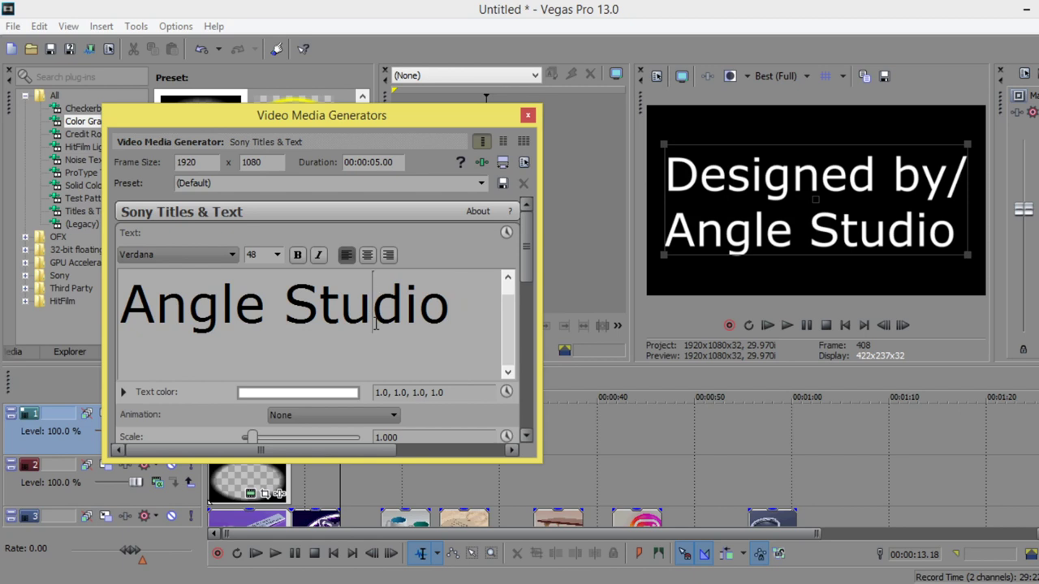
# - Set the title to size 20 in the bottom-right corner and move its clip to the project start
pyautogui.hotkey('ctrl', 'a')
pyautogui.click(278, 255)
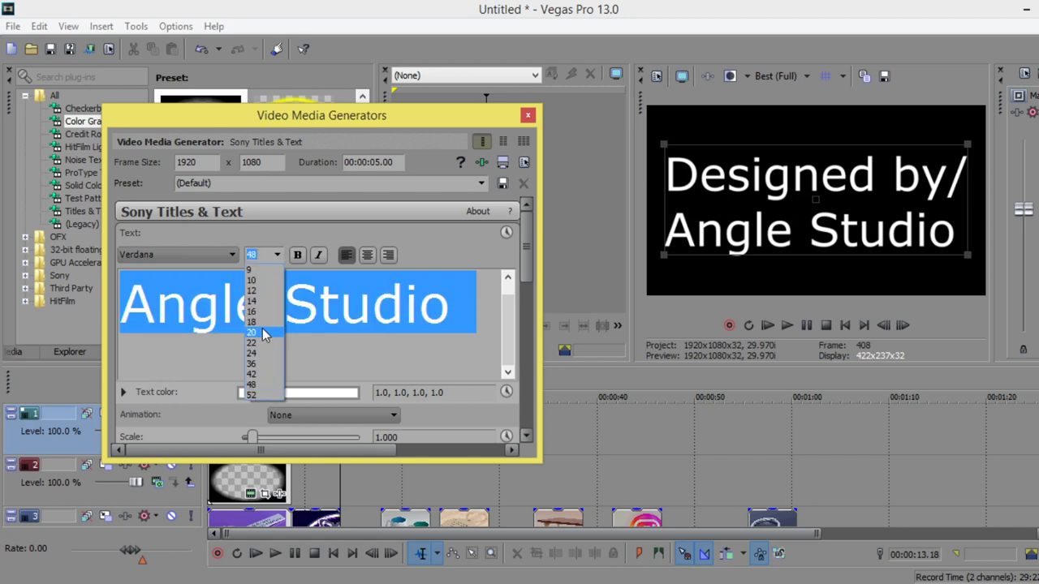
pyautogui.click(261, 333)
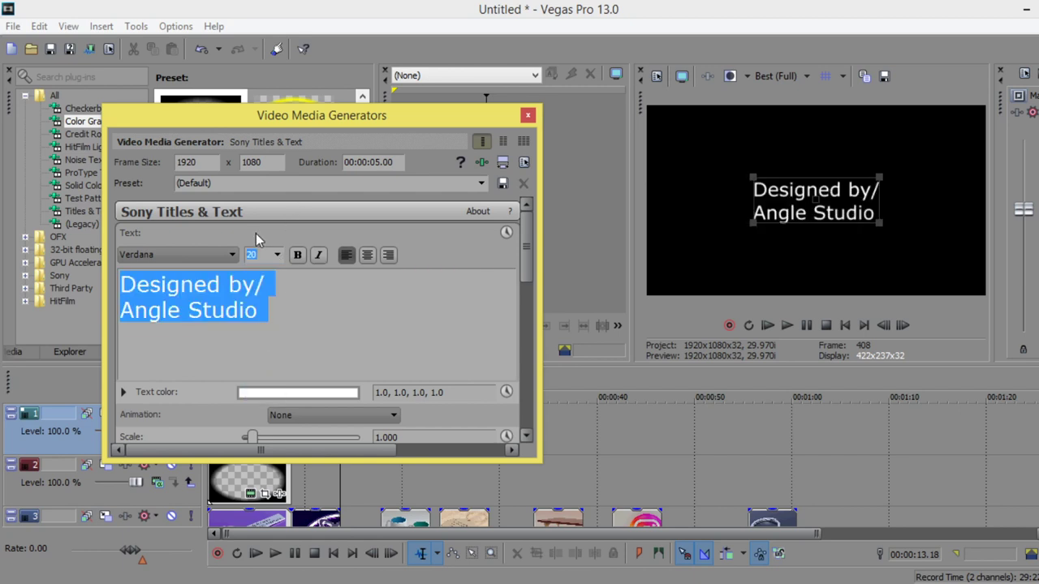
pyautogui.moveTo(836, 211); pyautogui.dragTo(937, 278)
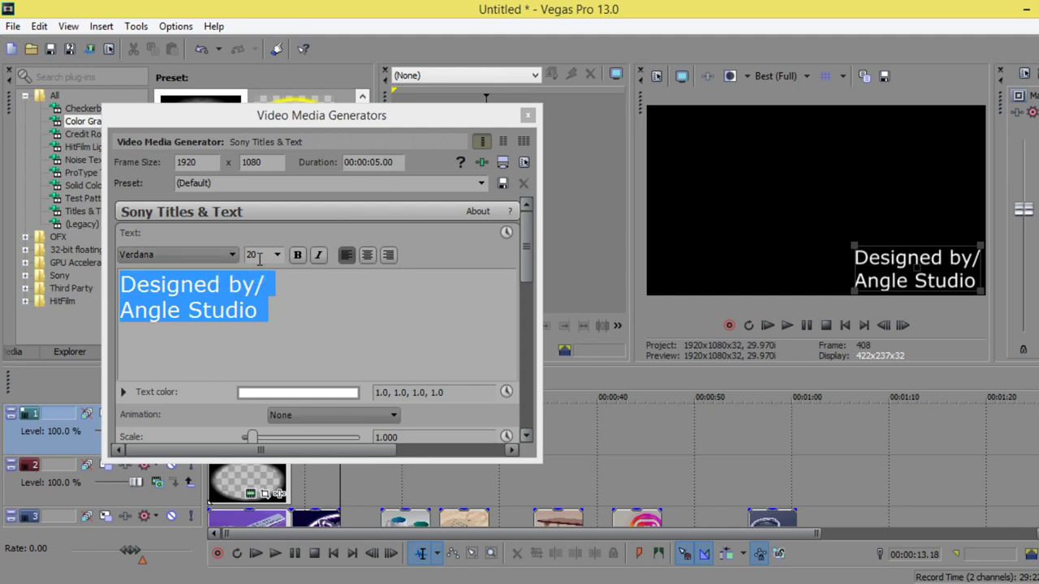
pyautogui.click(528, 116)
pyautogui.moveTo(362, 426)
pyautogui.mouseDown()
pyautogui.moveTo(231, 426)
pyautogui.moveTo(286, 420)
pyautogui.mouseUp()
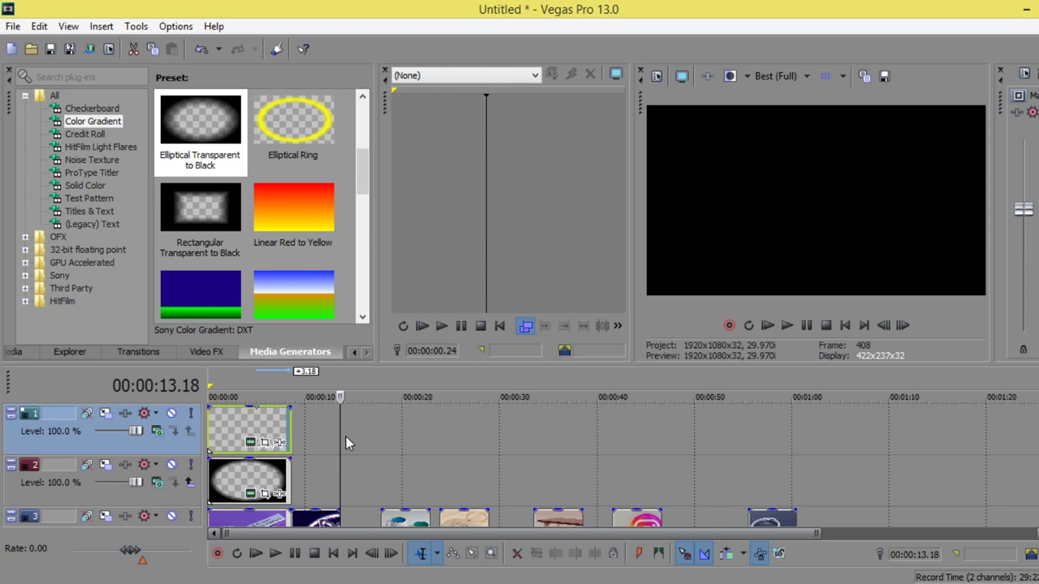
# - Preview the title, then lower the vignette track's level to about 80 %
pyautogui.click(226, 426)
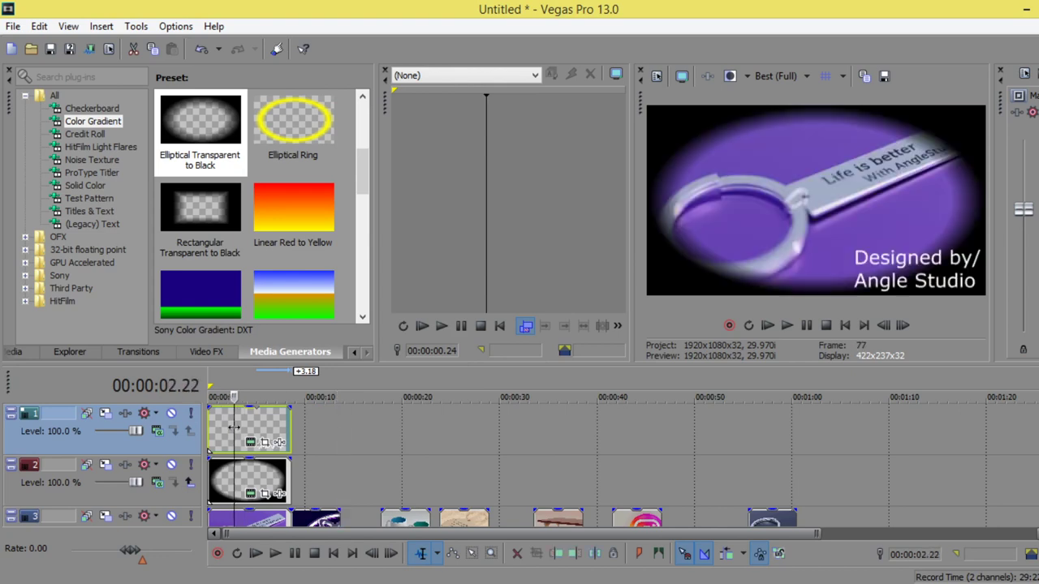
pyautogui.press('Return')
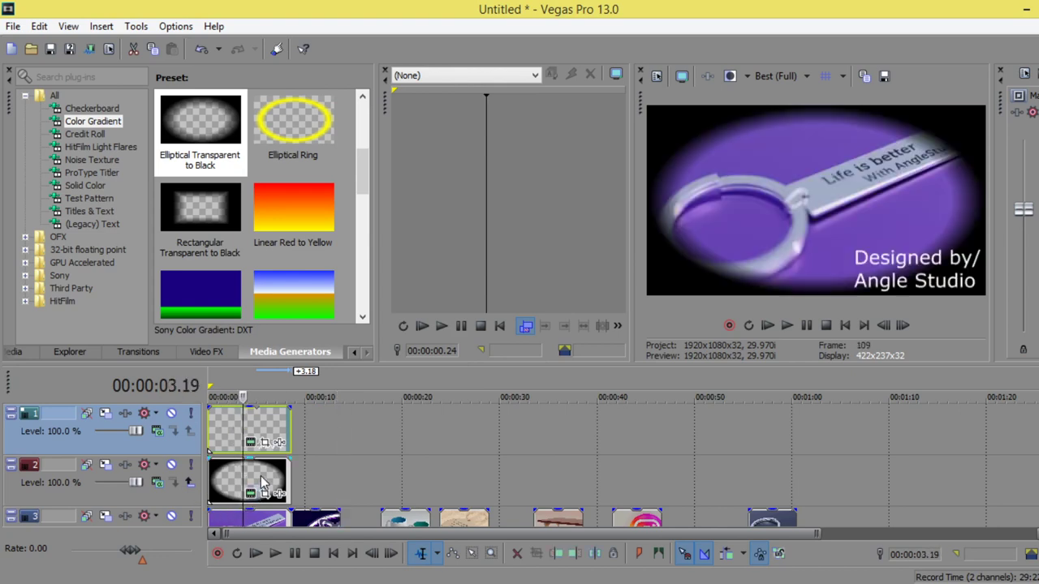
pyautogui.click(260, 476)
pyautogui.moveTo(138, 485); pyautogui.dragTo(127, 483)
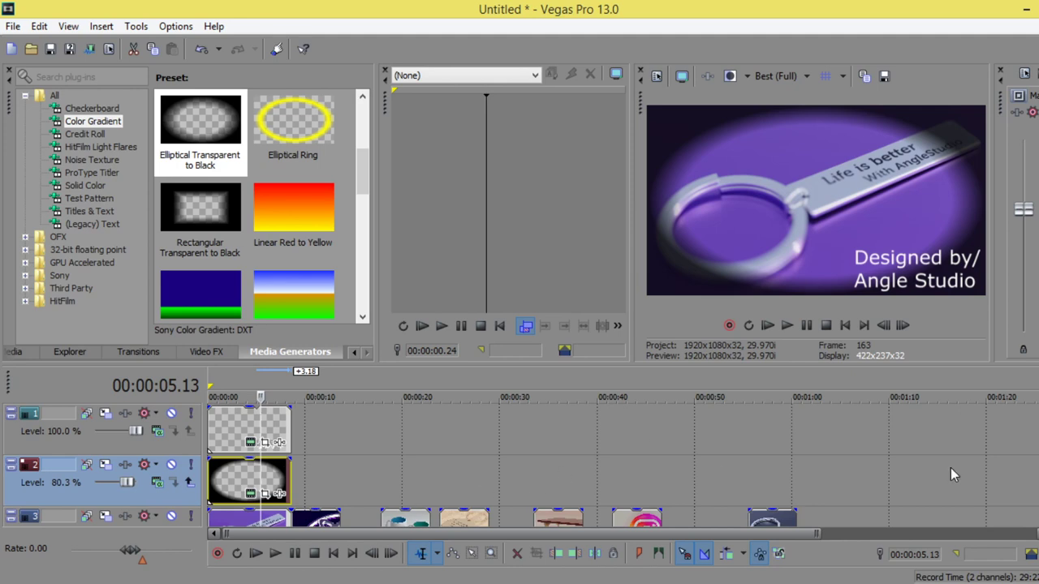
# - Slide the cup, tag, bench, Instagram and last clips left to close every gap, then return to the start
pyautogui.scroll(-1, 520, 463)
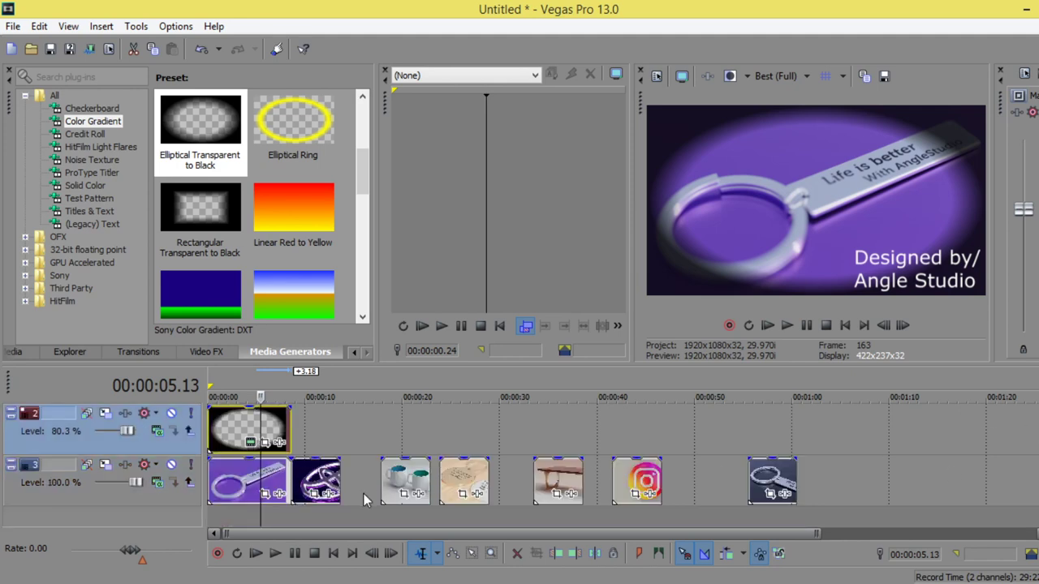
pyautogui.click(398, 479)
pyautogui.moveTo(398, 479); pyautogui.dragTo(358, 479)
pyautogui.moveTo(455, 483); pyautogui.dragTo(412, 481)
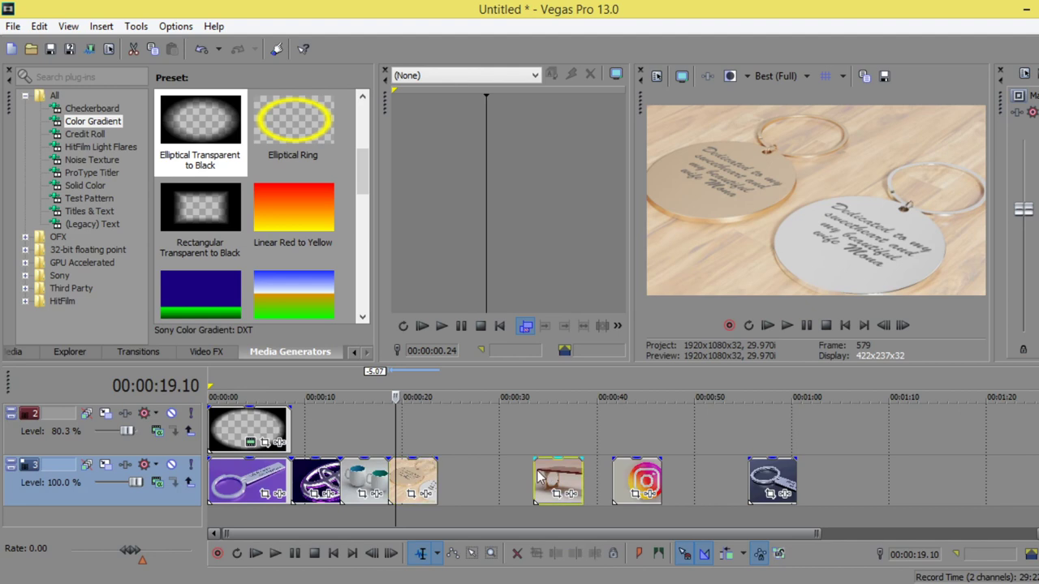
pyautogui.moveTo(547, 483)
pyautogui.mouseDown()
pyautogui.moveTo(452, 483)
pyautogui.moveTo(505, 475)
pyautogui.mouseUp()
pyautogui.moveTo(641, 481)
pyautogui.mouseDown()
pyautogui.moveTo(535, 483)
pyautogui.moveTo(579, 481)
pyautogui.mouseUp()
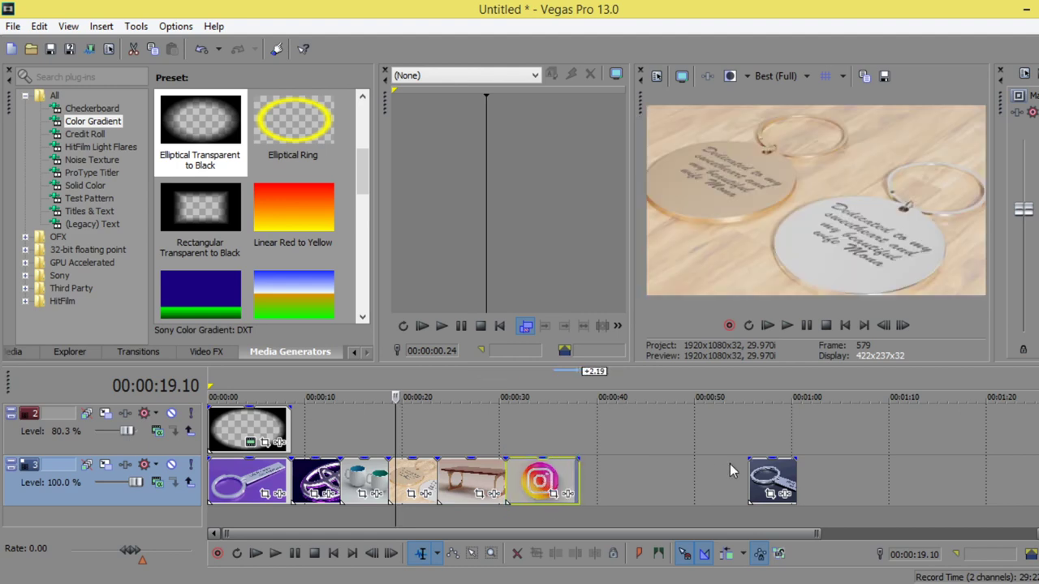
pyautogui.moveTo(760, 476); pyautogui.dragTo(617, 476)
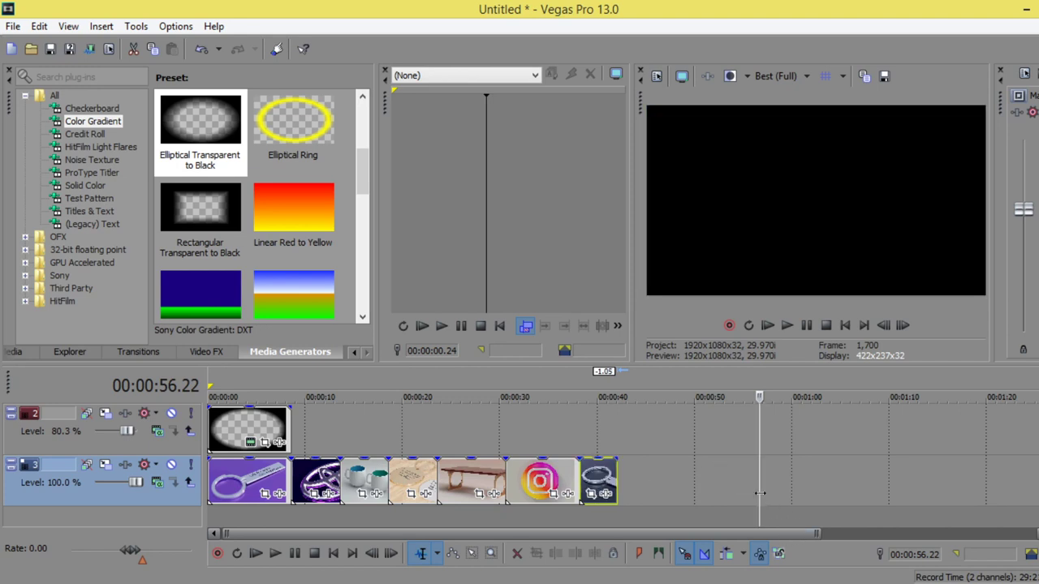
pyautogui.hotkey('ctrl', 'Home')
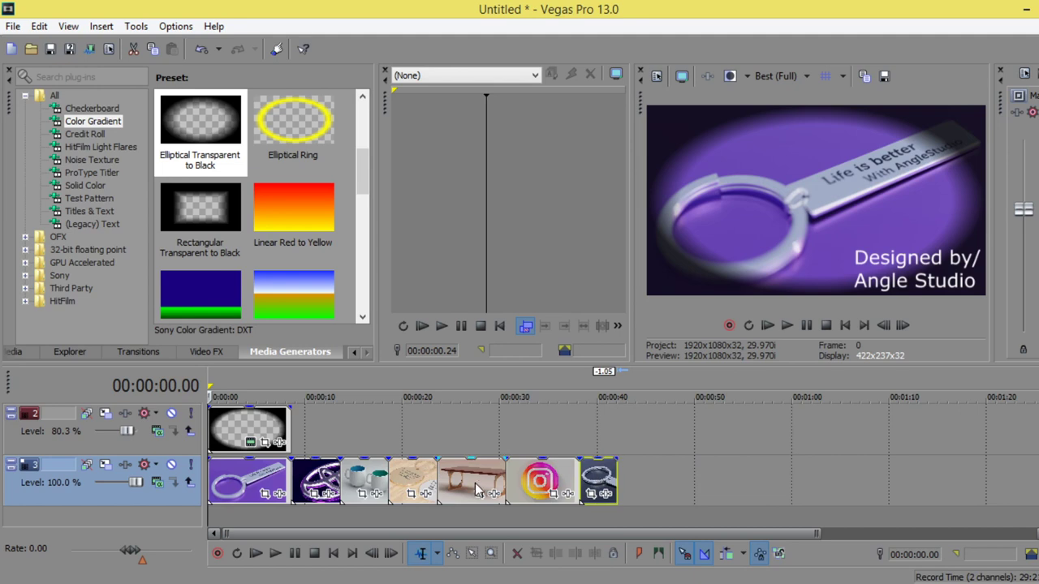
# - Add a Slide In, Left-Right transition between the first two clips
pyautogui.click(143, 349)
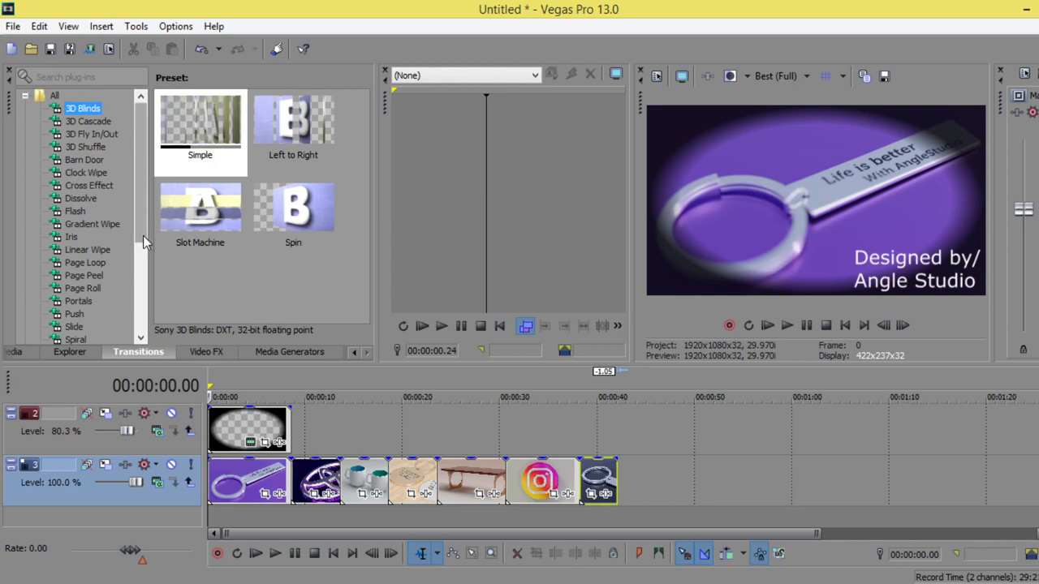
pyautogui.moveTo(143, 215); pyautogui.dragTo(142, 262)
pyautogui.click(77, 252)
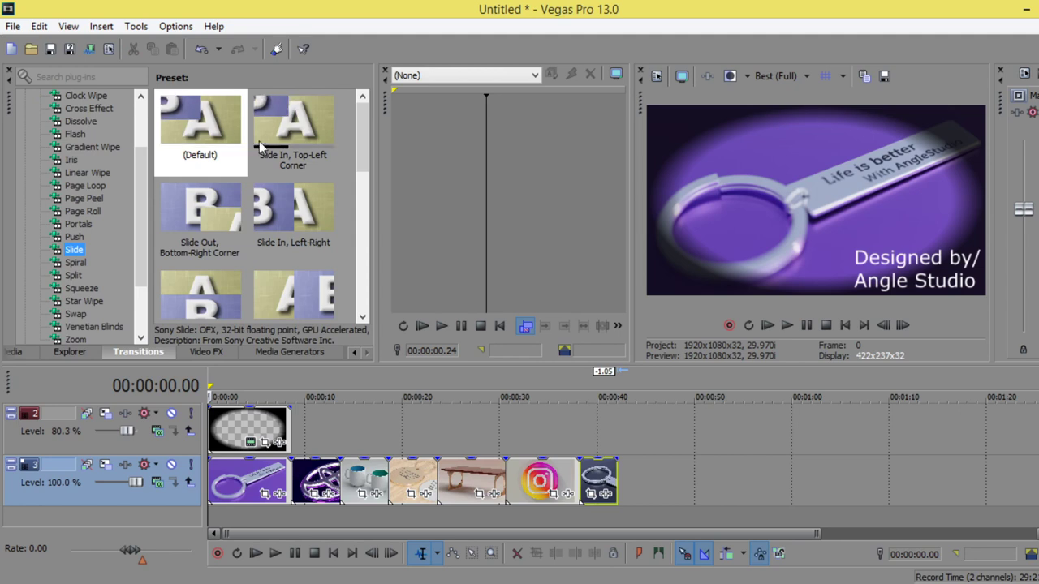
pyautogui.moveTo(315, 219); pyautogui.dragTo(290, 487)
pyautogui.click(572, 53)
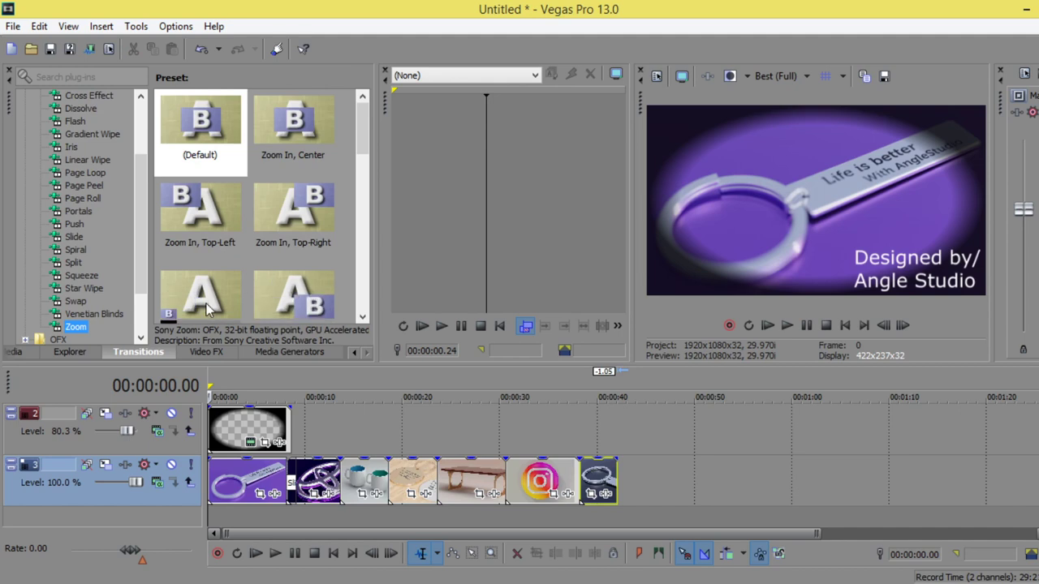
# - Add a One Vertical Blind transition with a slight edge feather
pyautogui.click(102, 317)
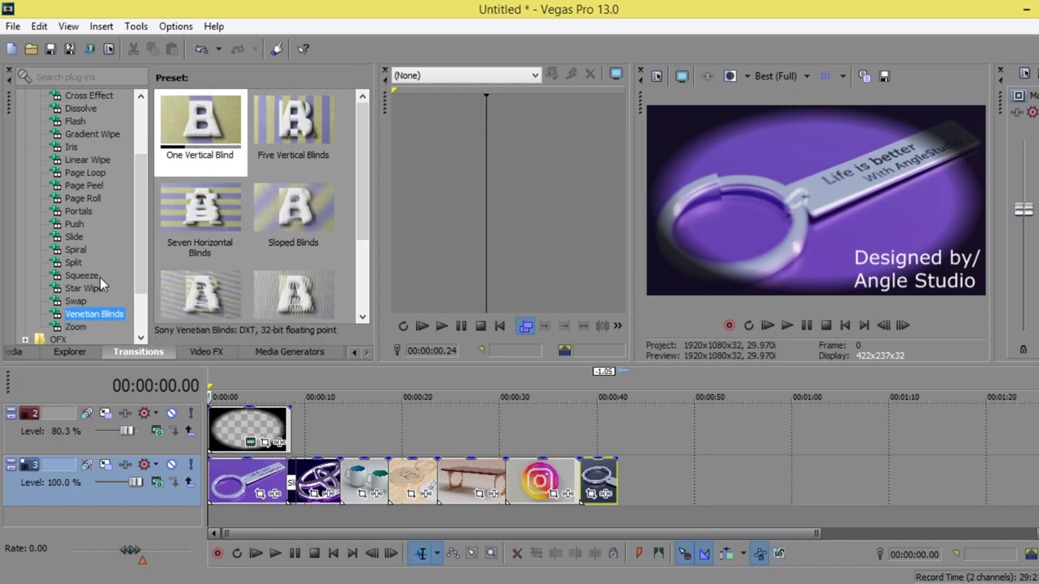
pyautogui.moveTo(203, 148); pyautogui.dragTo(341, 480)
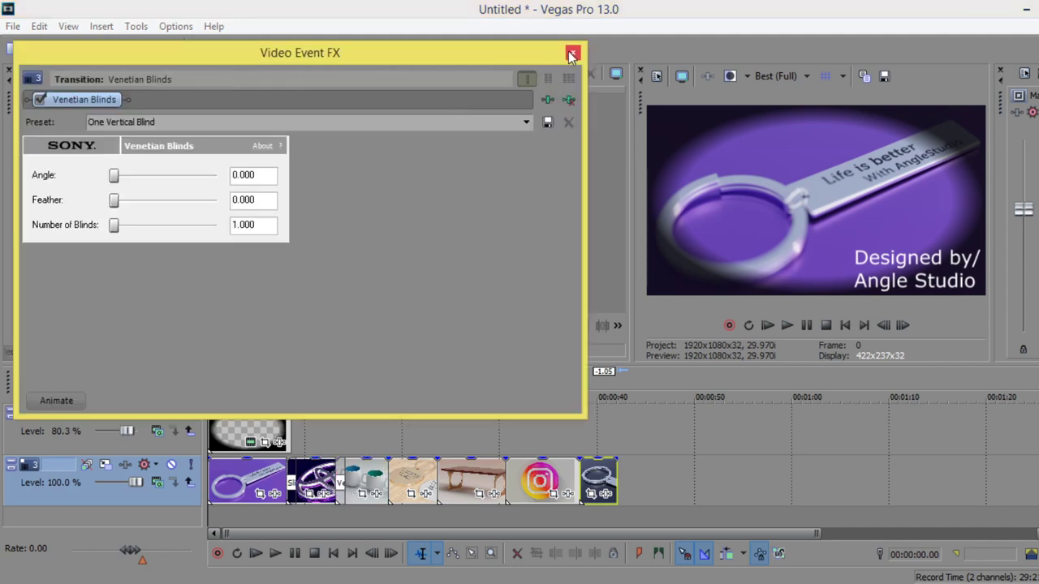
pyautogui.moveTo(113, 203); pyautogui.dragTo(121, 204)
pyautogui.click(572, 55)
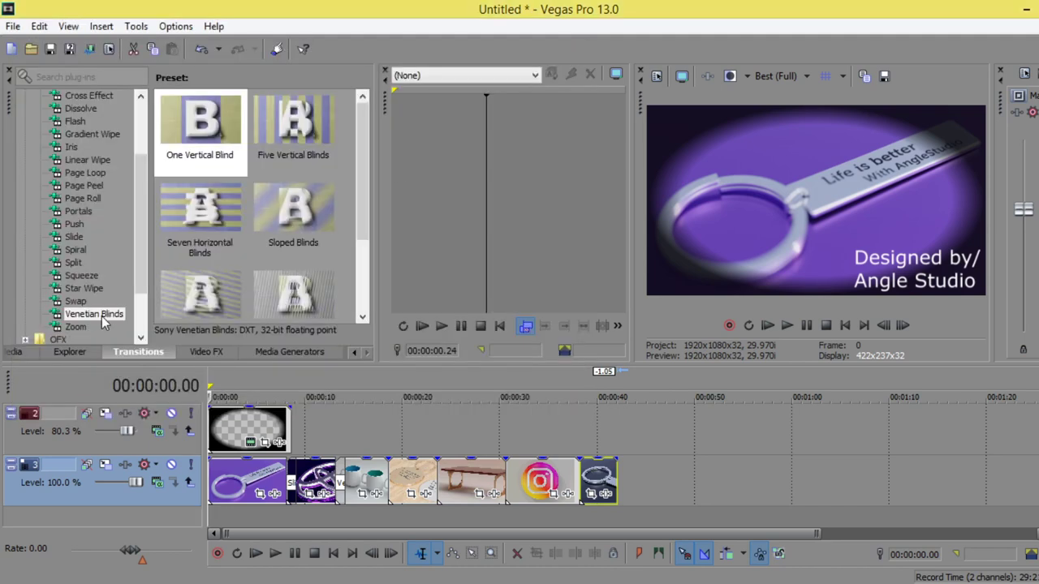
# - Add a Swap Left transition before the bench clip
pyautogui.click(81, 288)
pyautogui.click(75, 302)
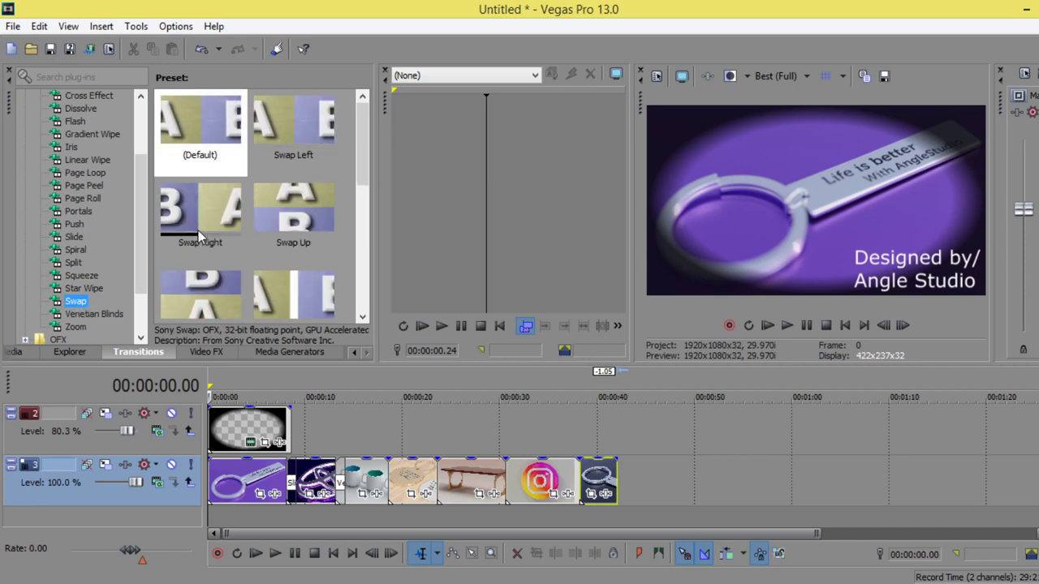
pyautogui.moveTo(286, 132)
pyautogui.mouseDown()
pyautogui.moveTo(314, 339)
pyautogui.moveTo(443, 487)
pyautogui.mouseUp()
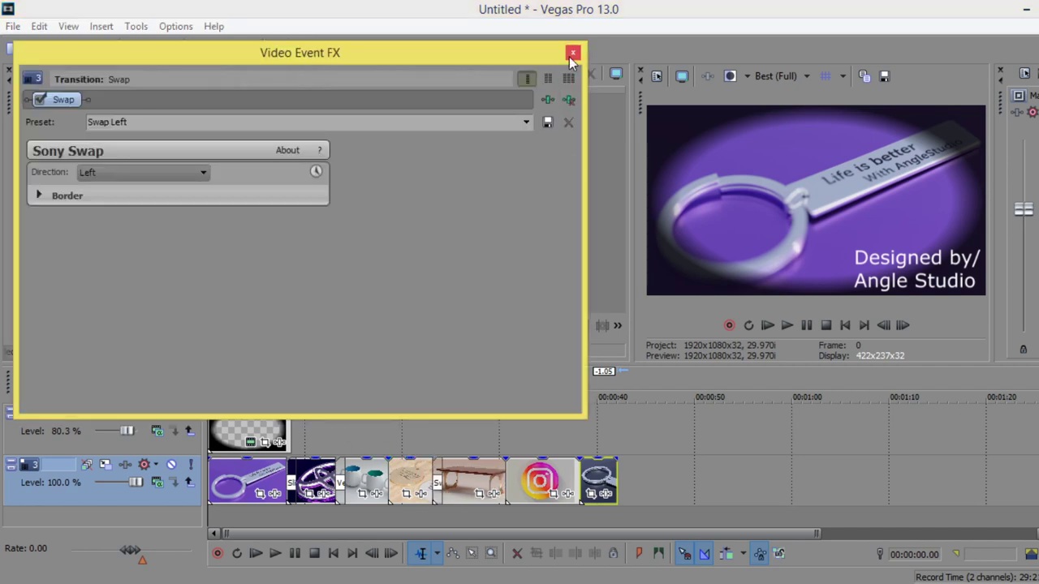
pyautogui.click(573, 52)
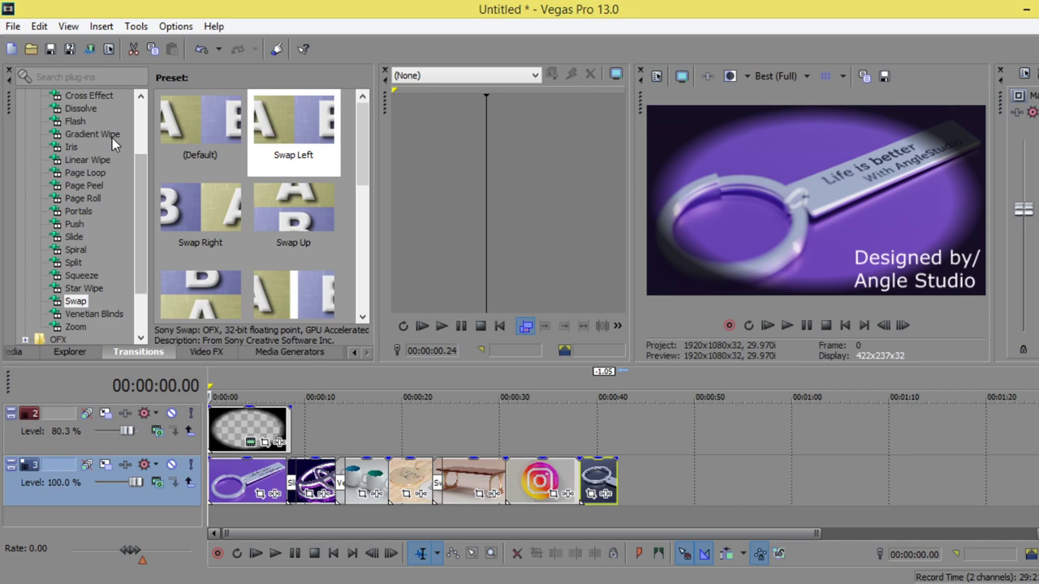
# - Place a Dissolve Color Morph transition between two clips
pyautogui.click(110, 135)
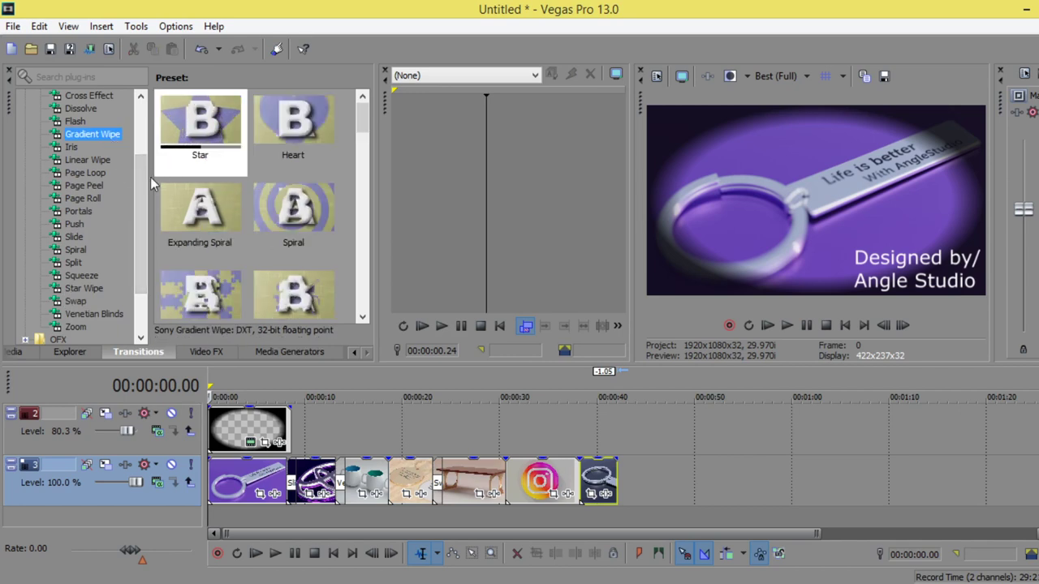
pyautogui.scroll(2, 144, 162)
pyautogui.click(89, 186)
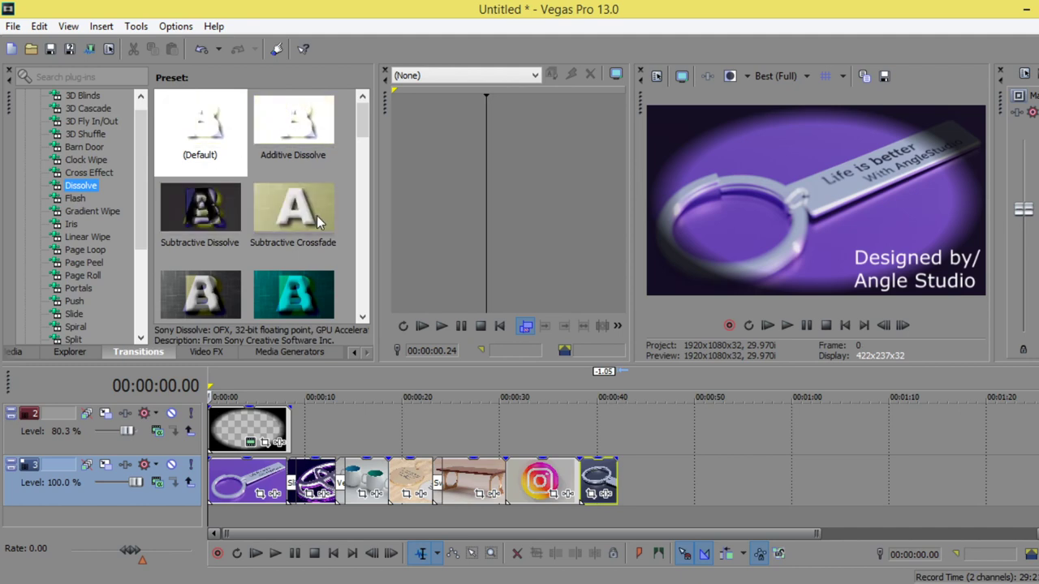
pyautogui.moveTo(367, 121); pyautogui.dragTo(368, 187)
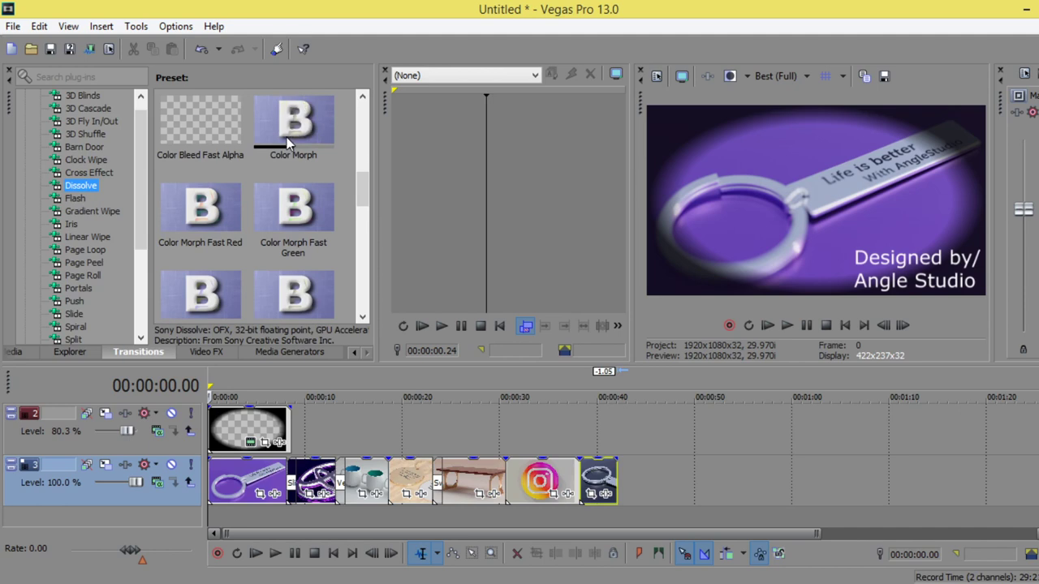
pyautogui.moveTo(286, 137); pyautogui.dragTo(388, 486)
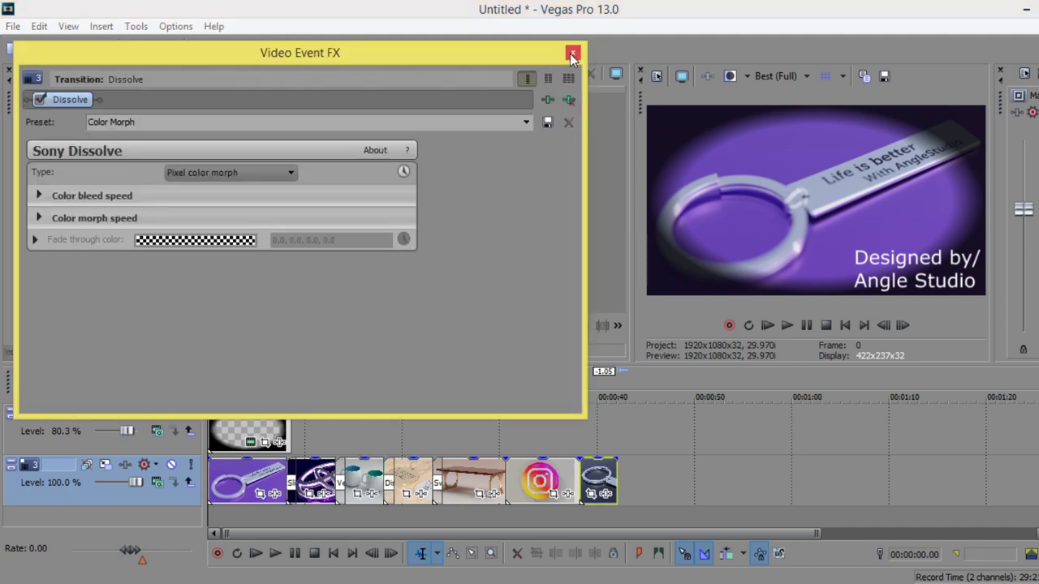
pyautogui.click(572, 55)
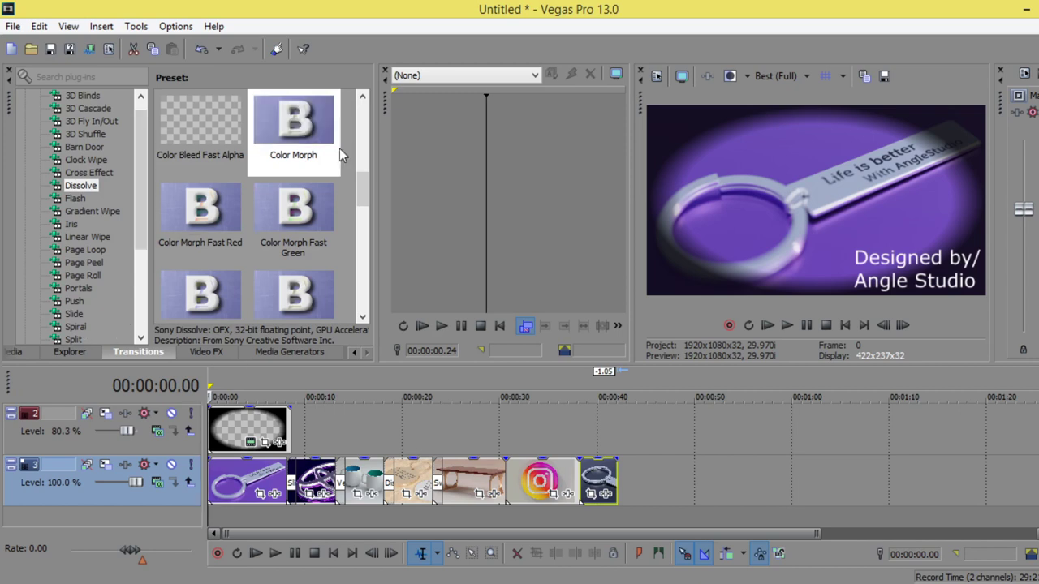
# - Add a Top-Left Diagonal Soft Edge Linear Wipe between the table and Instagram clips
pyautogui.scroll(1, 147, 230)
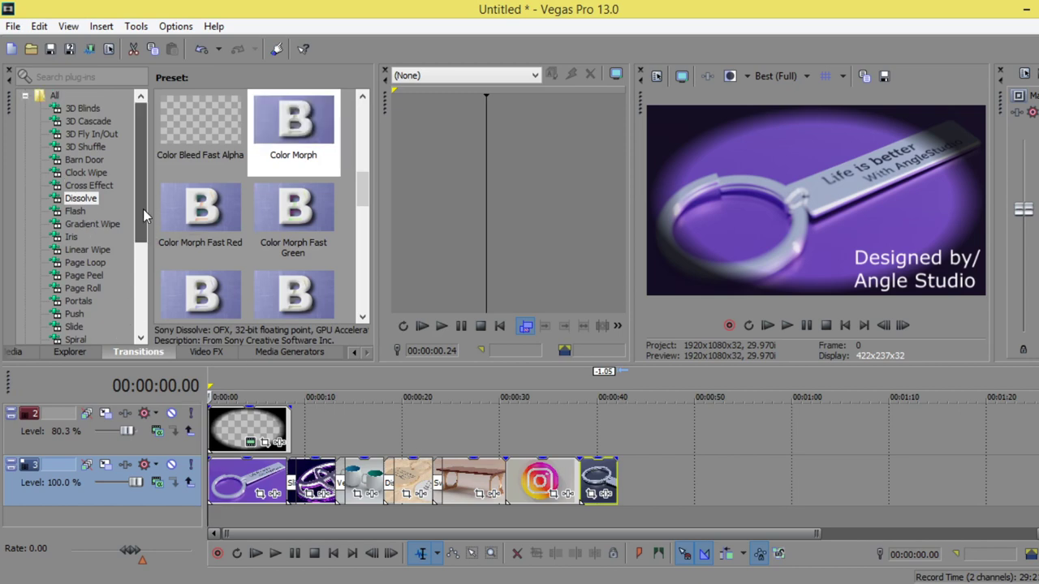
pyautogui.click(89, 249)
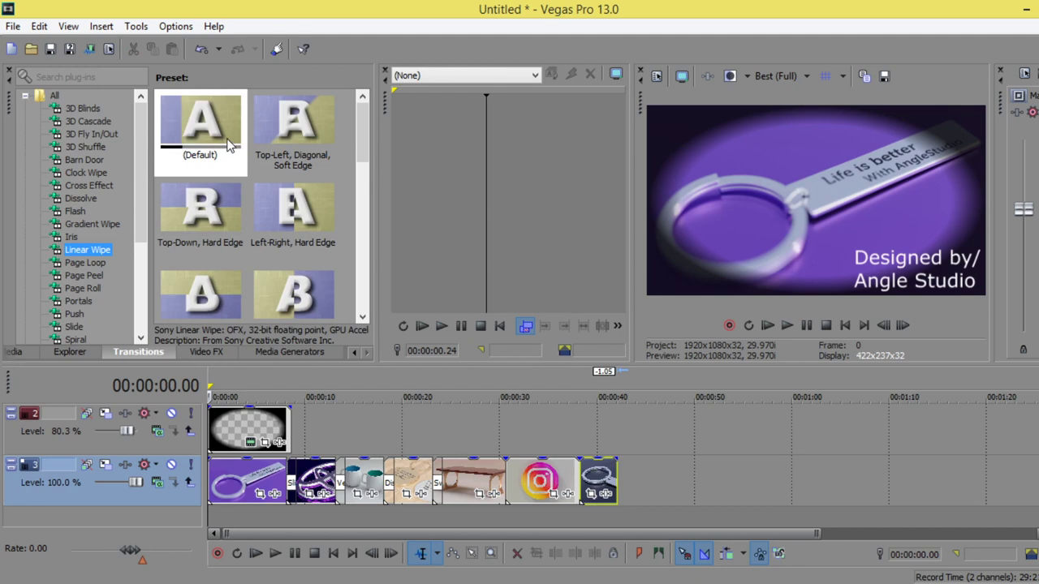
pyautogui.moveTo(294, 130); pyautogui.dragTo(506, 478)
pyautogui.click(632, 49)
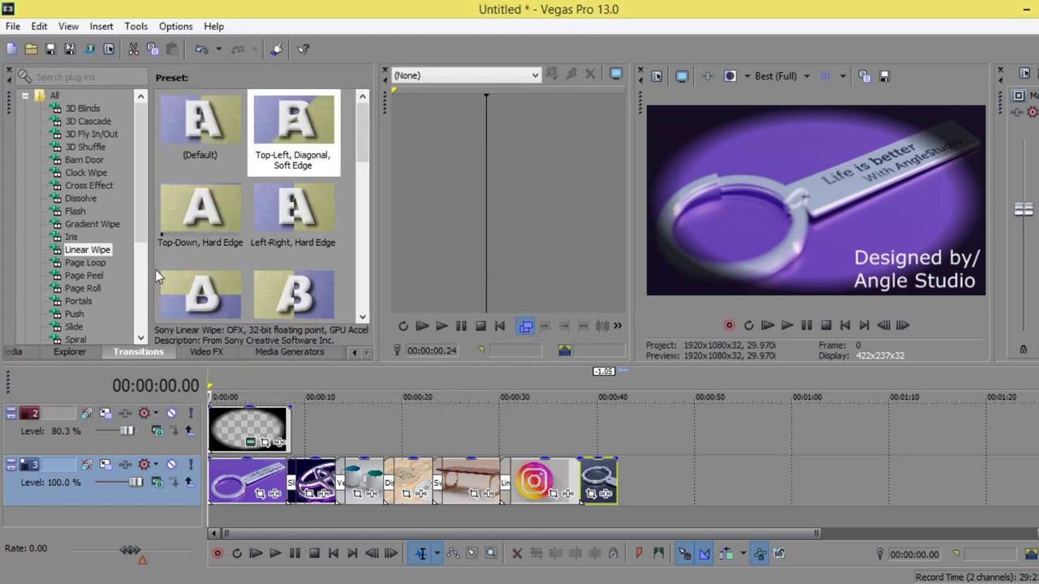
# - Add a Portals Jigsaw Puzzle transition before the last clip, then move the playhead to 00:00:10.19
pyautogui.click(81, 303)
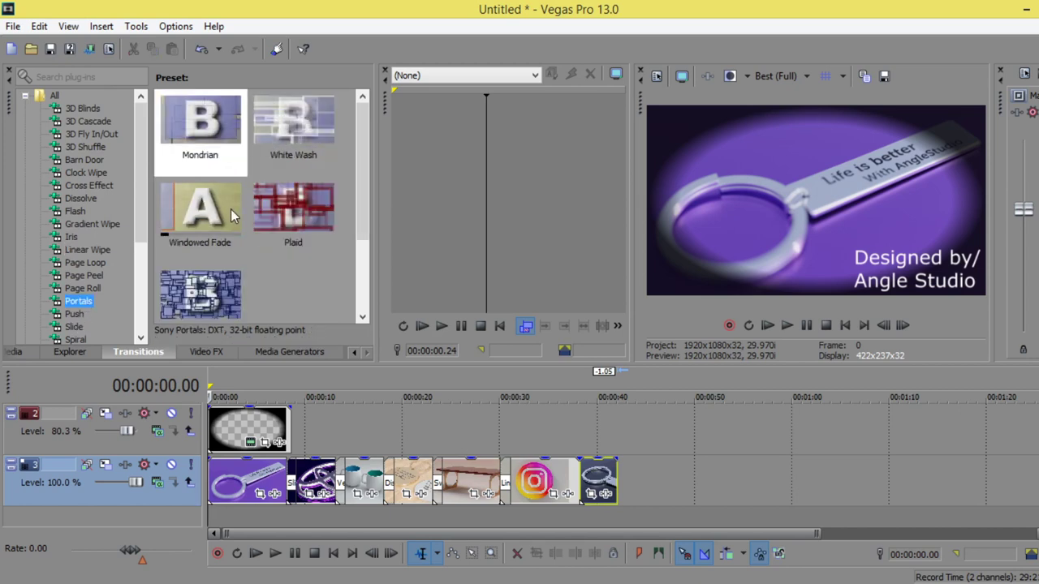
pyautogui.moveTo(200, 306); pyautogui.dragTo(575, 475)
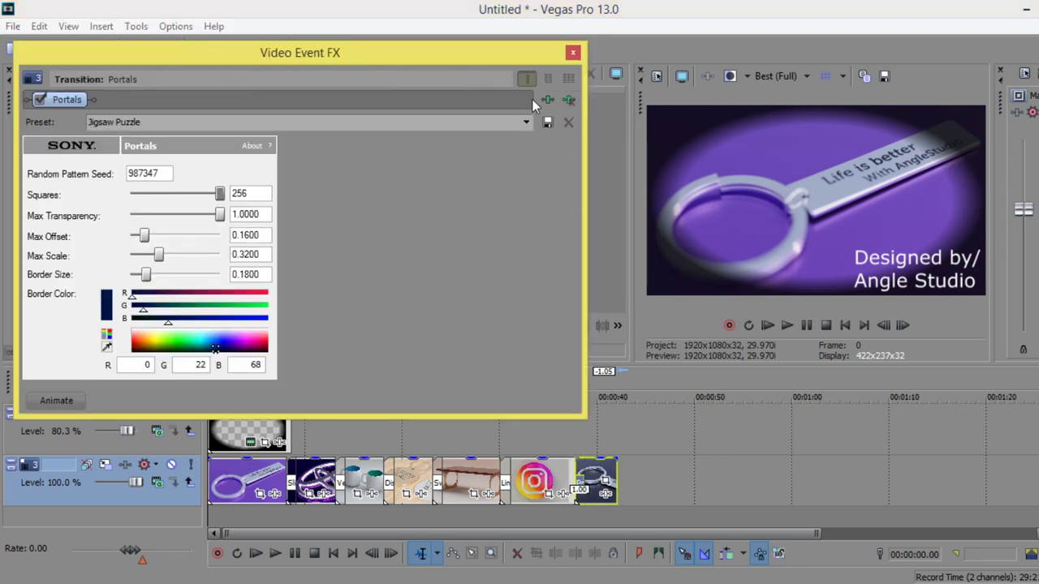
pyautogui.click(579, 53)
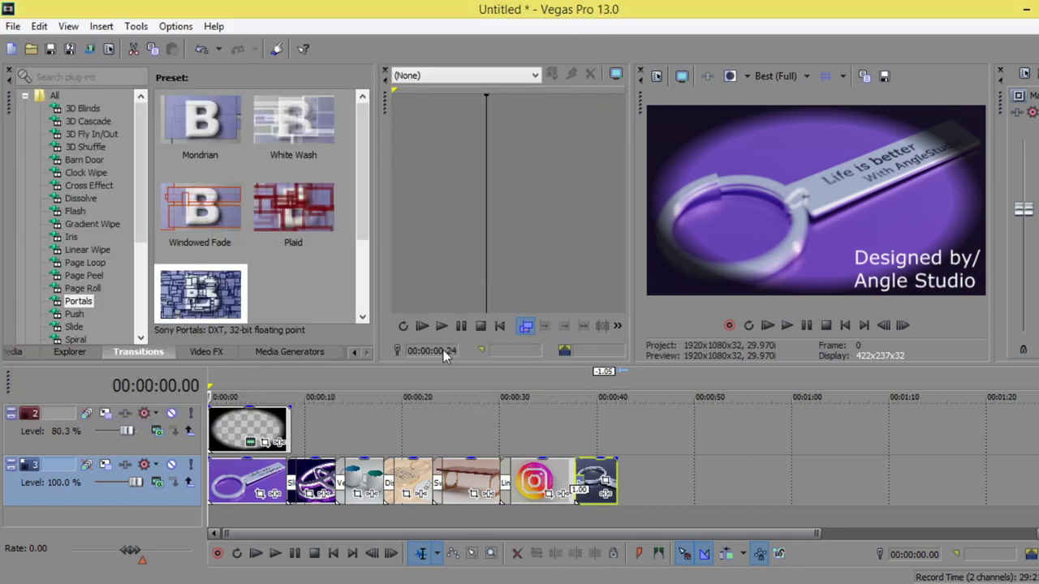
pyautogui.click(311, 514)
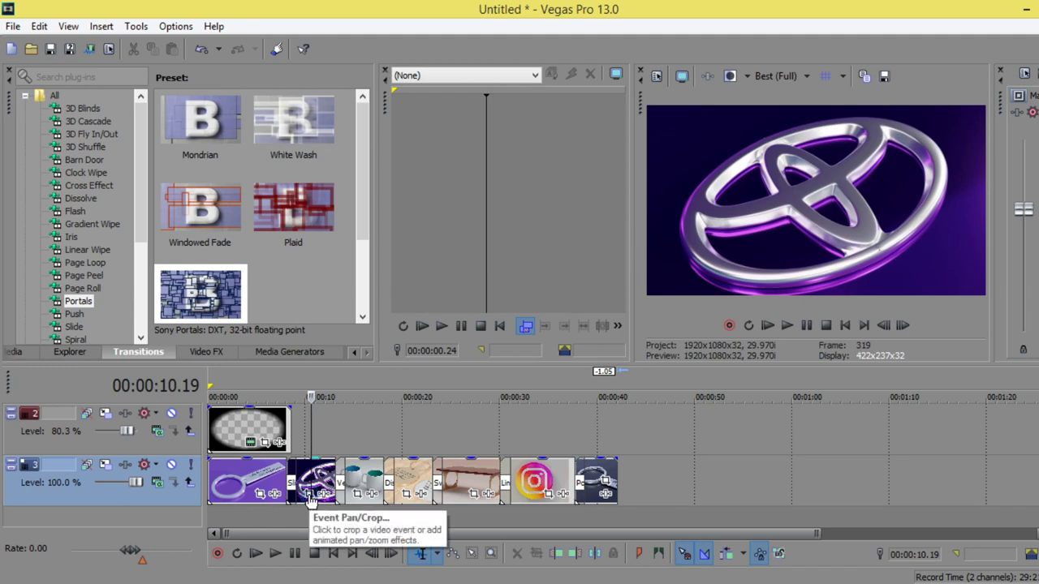
# - Animate the logo clip's pan/crop to zoom in on the emblem at 2.23 seconds
pyautogui.click(310, 495)
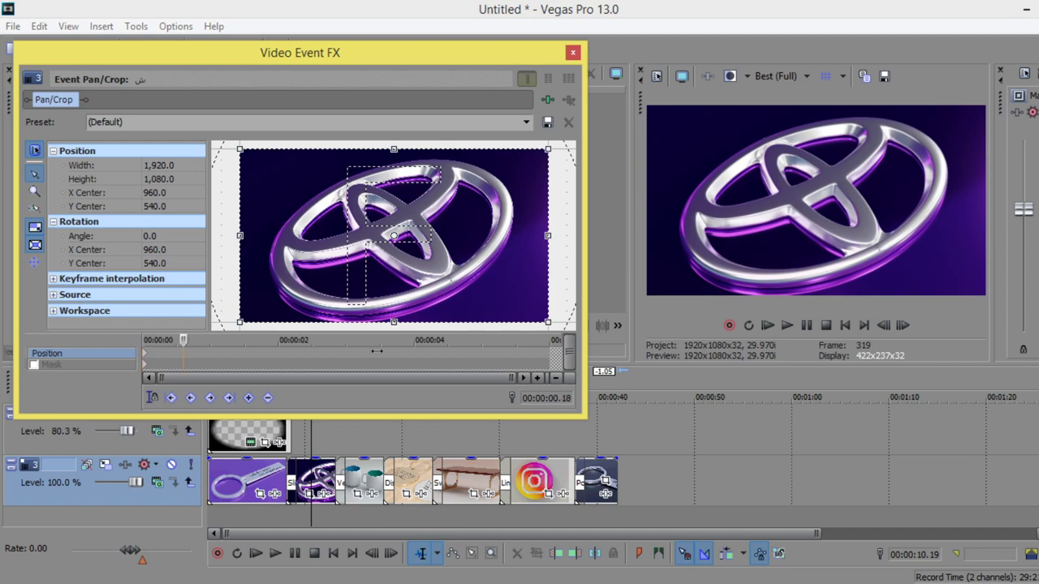
pyautogui.moveTo(480, 350); pyautogui.dragTo(568, 351)
pyautogui.moveTo(241, 321); pyautogui.dragTo(245, 322)
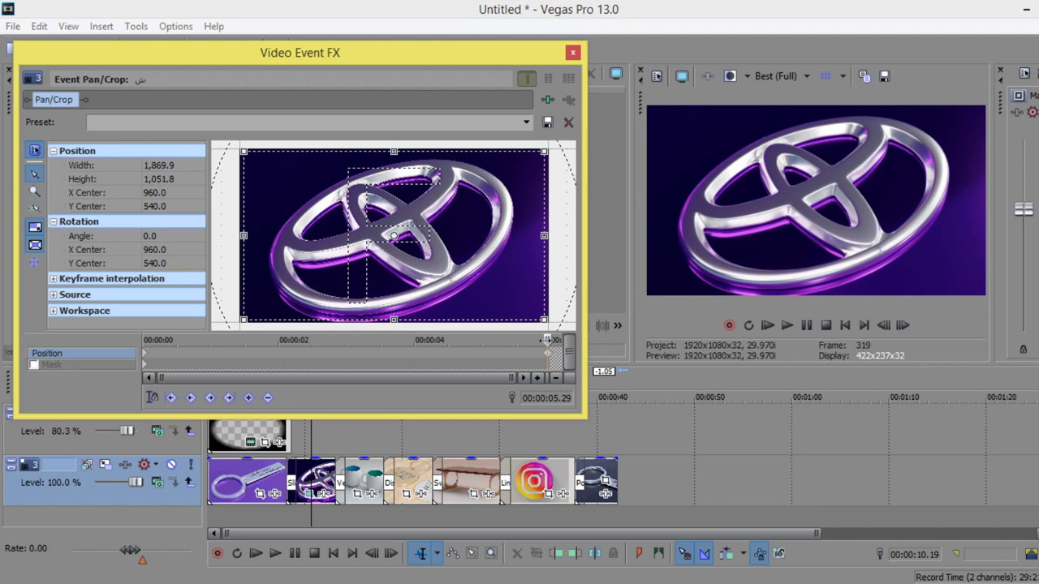
pyautogui.moveTo(546, 340); pyautogui.dragTo(330, 341)
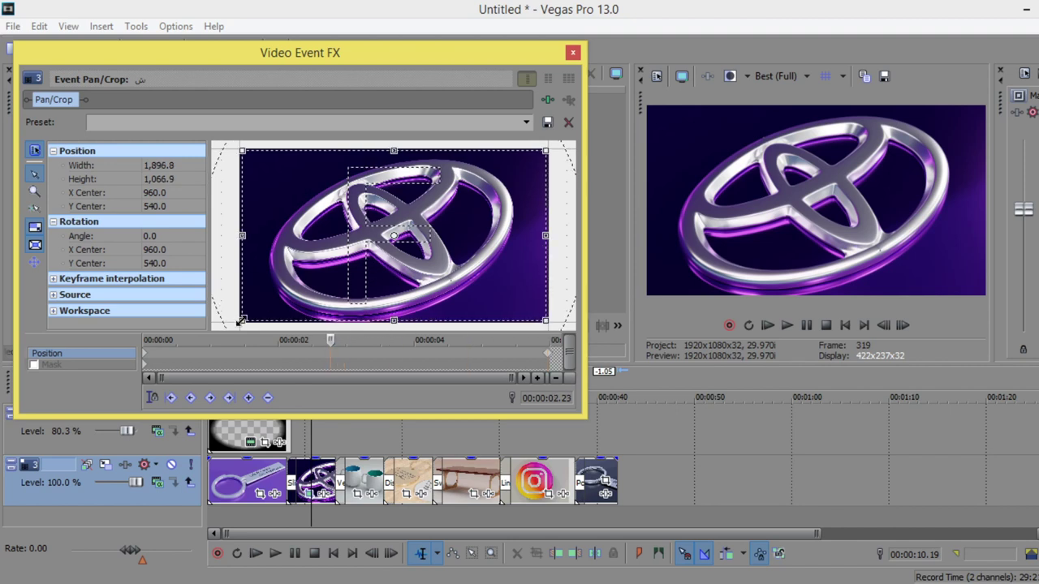
pyautogui.moveTo(241, 322); pyautogui.dragTo(282, 309)
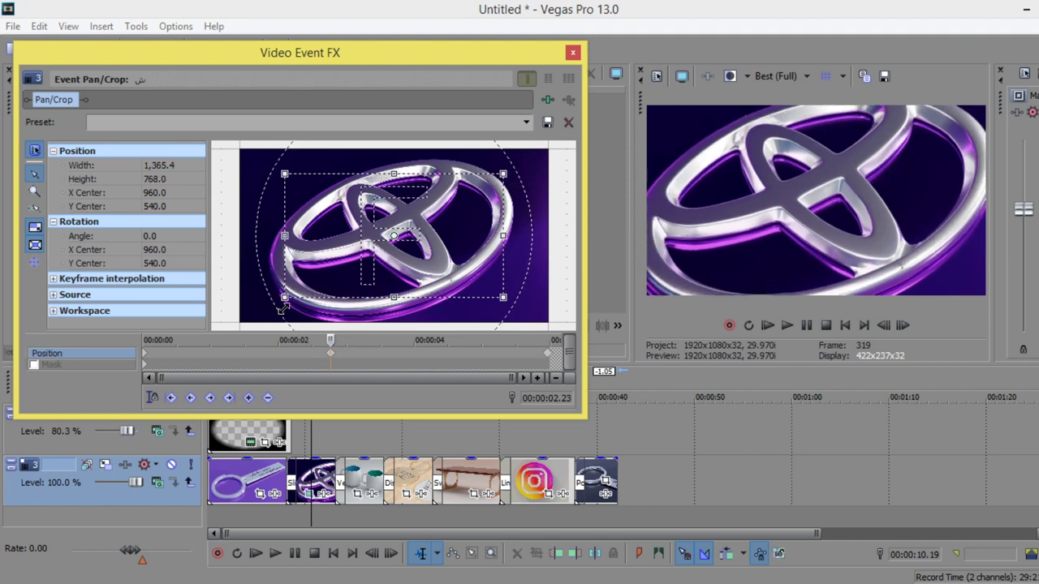
pyautogui.click(573, 54)
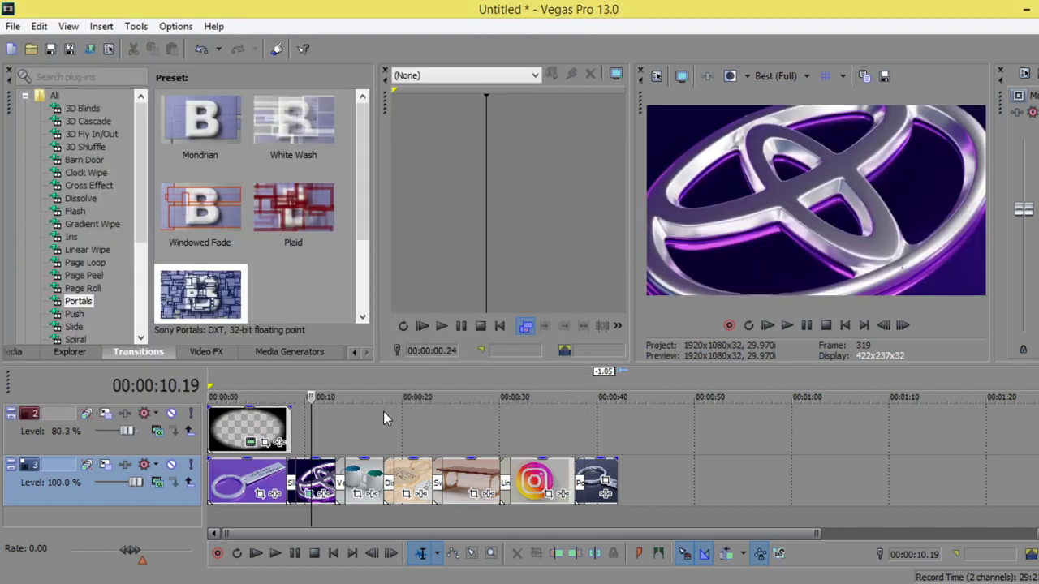
# - Make the mug2 clip zoom out from a close-up of the mugs to near full frame
pyautogui.click(357, 493)
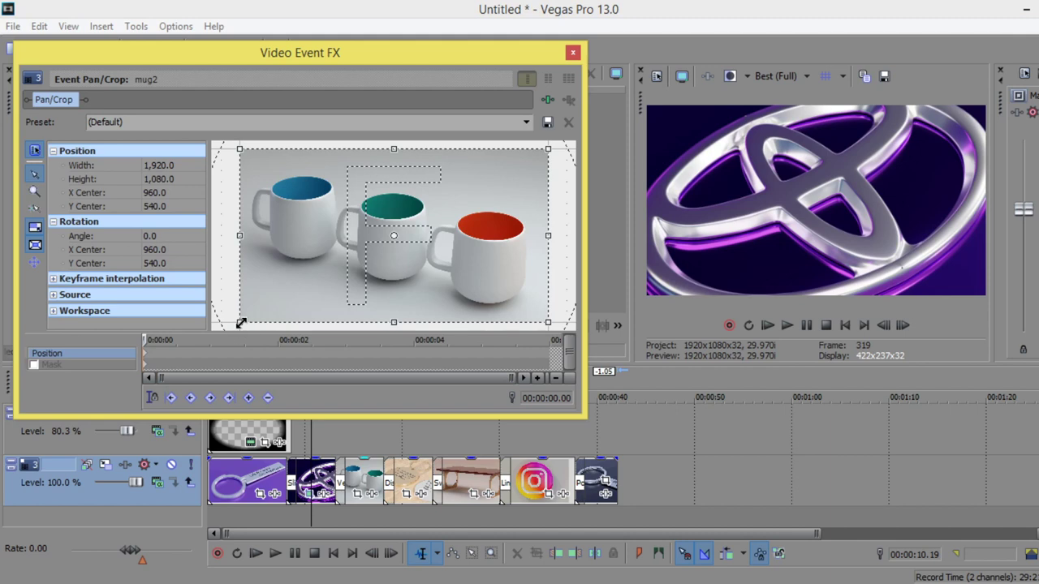
pyautogui.moveTo(240, 323); pyautogui.dragTo(267, 307)
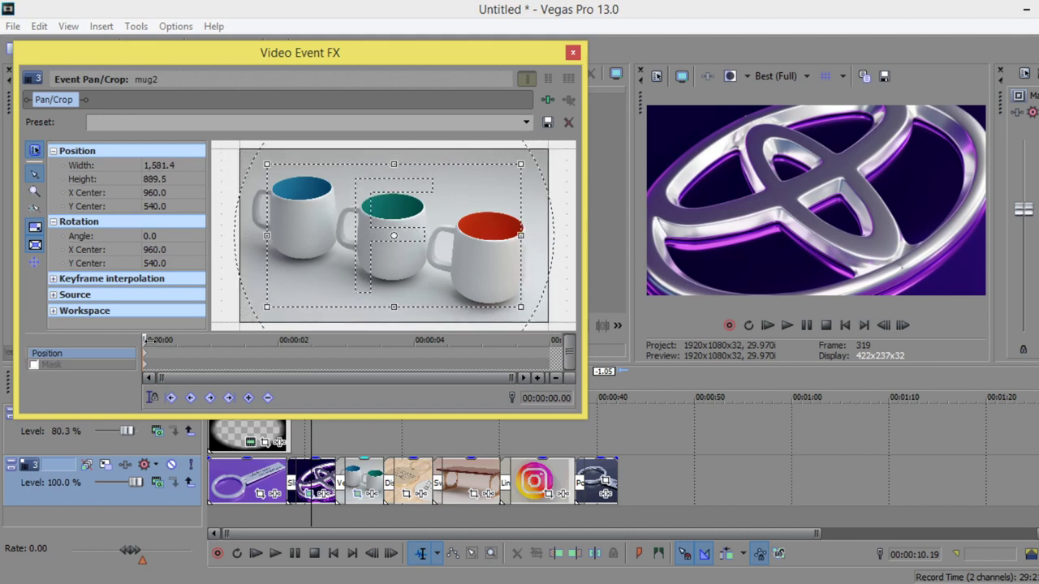
pyautogui.moveTo(146, 341); pyautogui.dragTo(552, 342)
pyautogui.moveTo(267, 306); pyautogui.dragTo(232, 329)
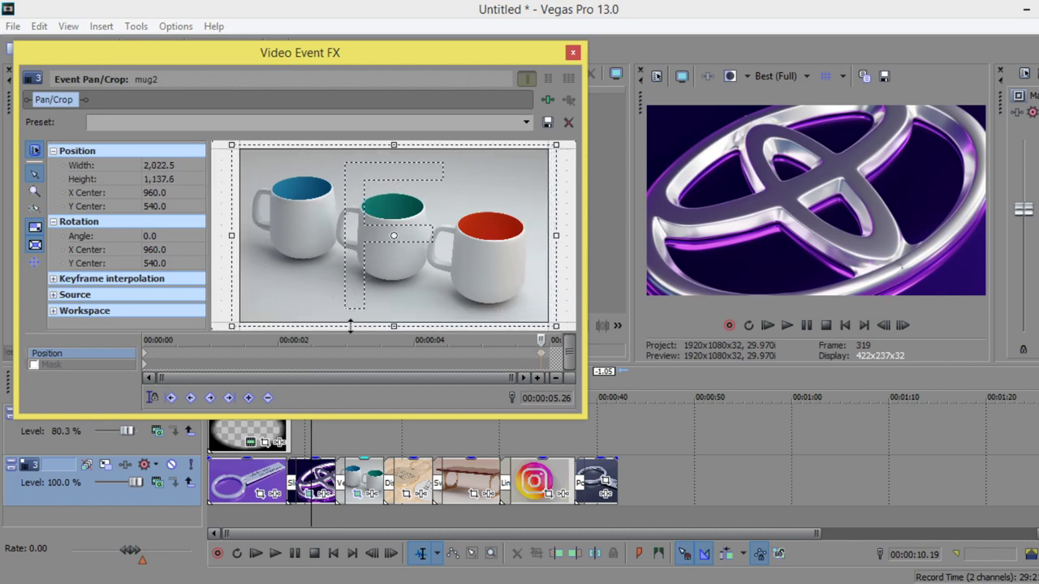
pyautogui.moveTo(230, 324); pyautogui.dragTo(239, 322)
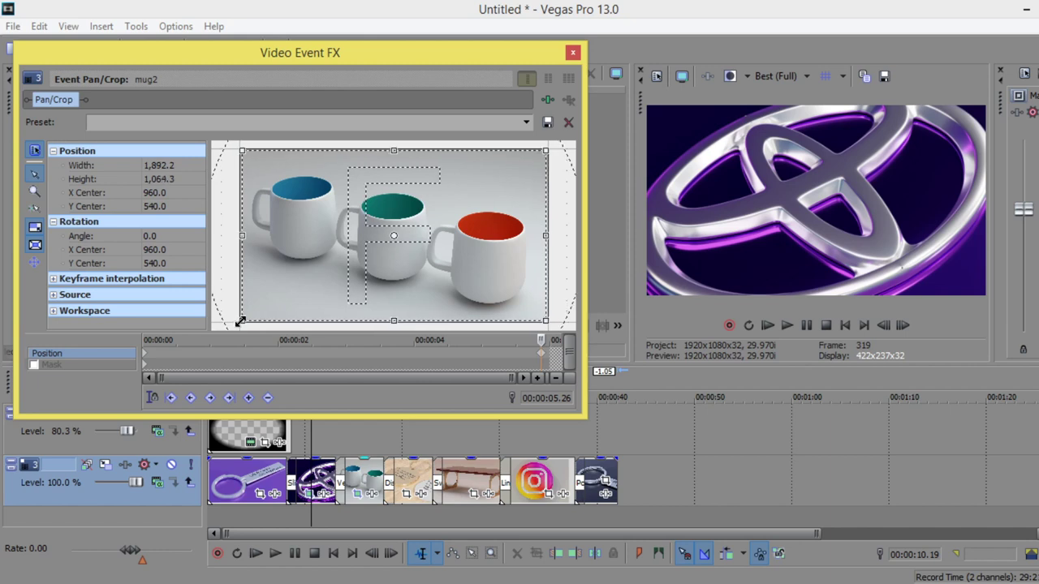
pyautogui.click(572, 53)
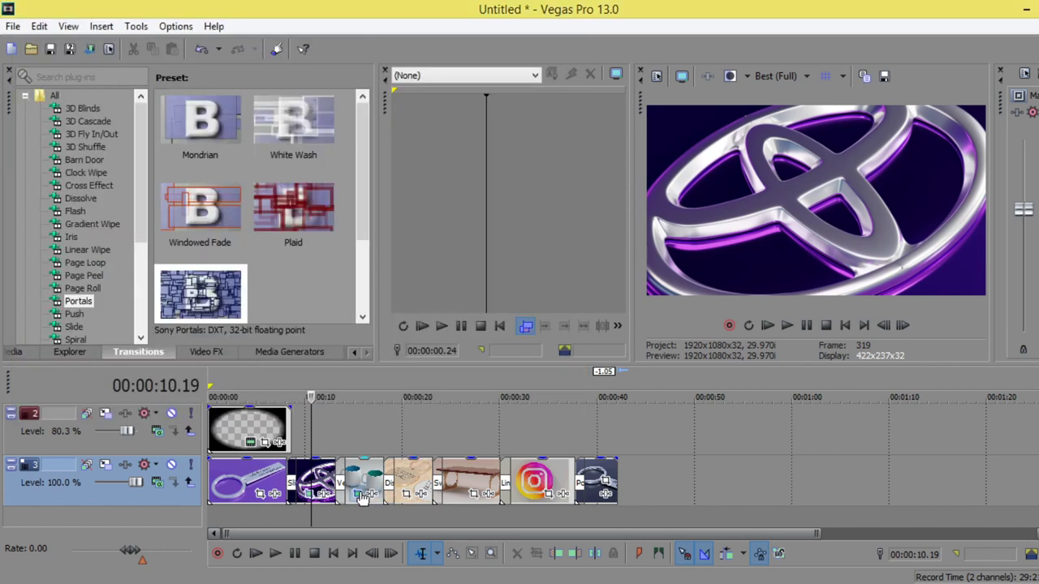
# - Animate the ads2 pendants clip's pan/crop, ending on a 1,865.4 × 1,049.3 frame
pyautogui.click(406, 492)
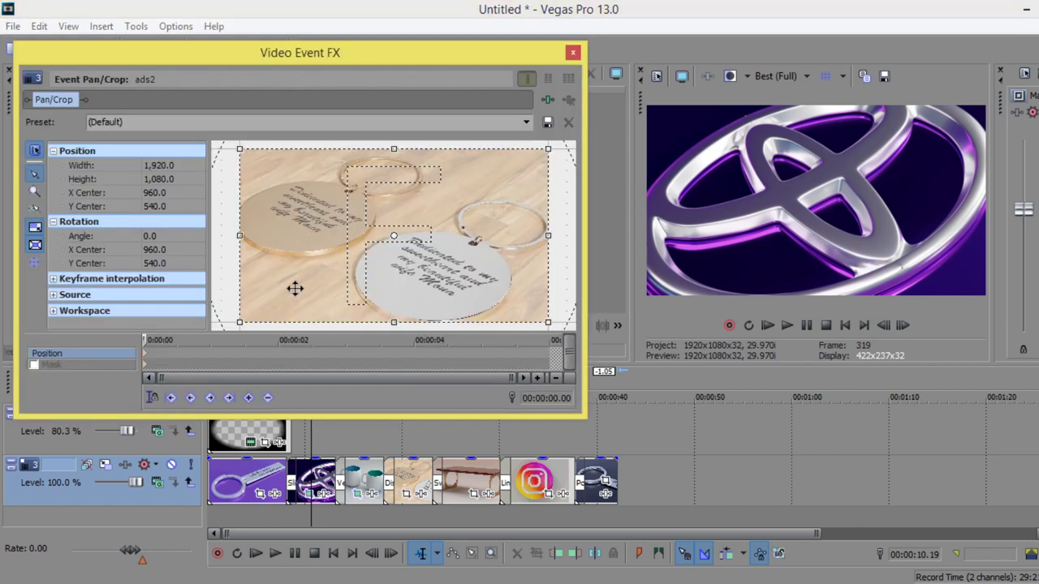
pyautogui.moveTo(294, 288); pyautogui.dragTo(293, 289)
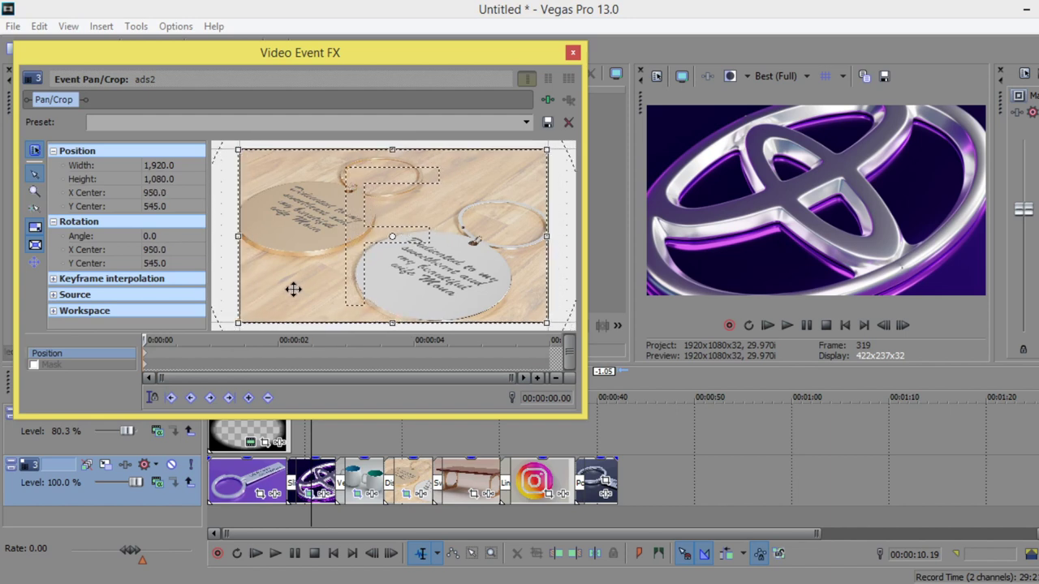
pyautogui.moveTo(544, 321); pyautogui.dragTo(512, 285)
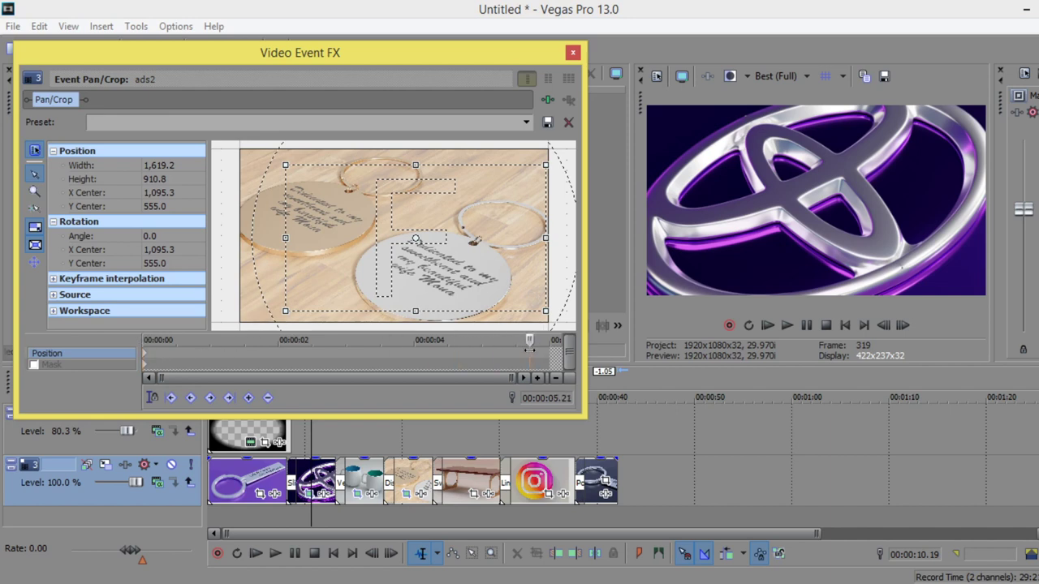
pyautogui.click(339, 349)
pyautogui.moveTo(341, 290); pyautogui.dragTo(300, 289)
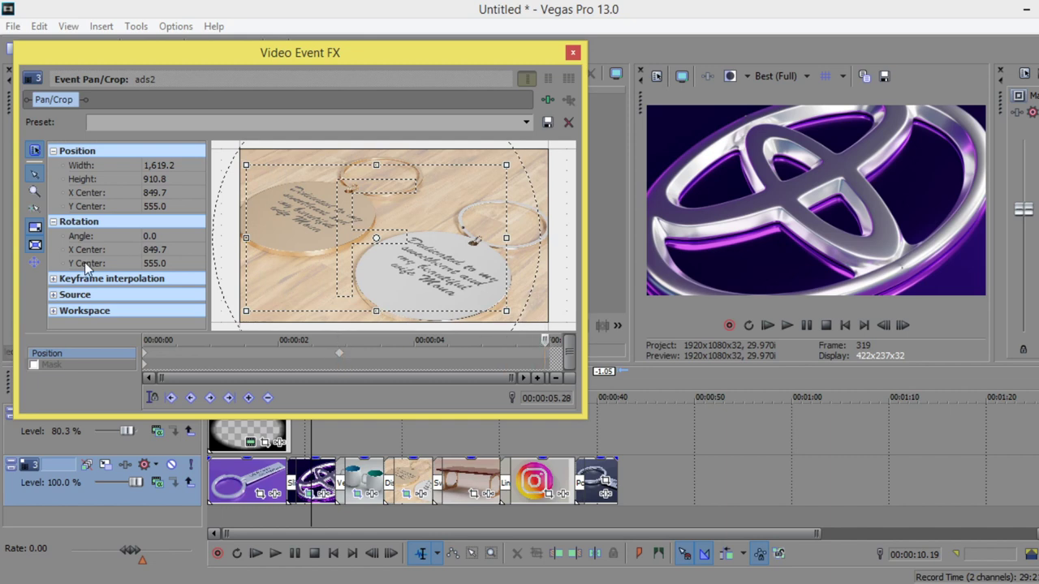
pyautogui.moveTo(313, 288); pyautogui.dragTo(345, 287)
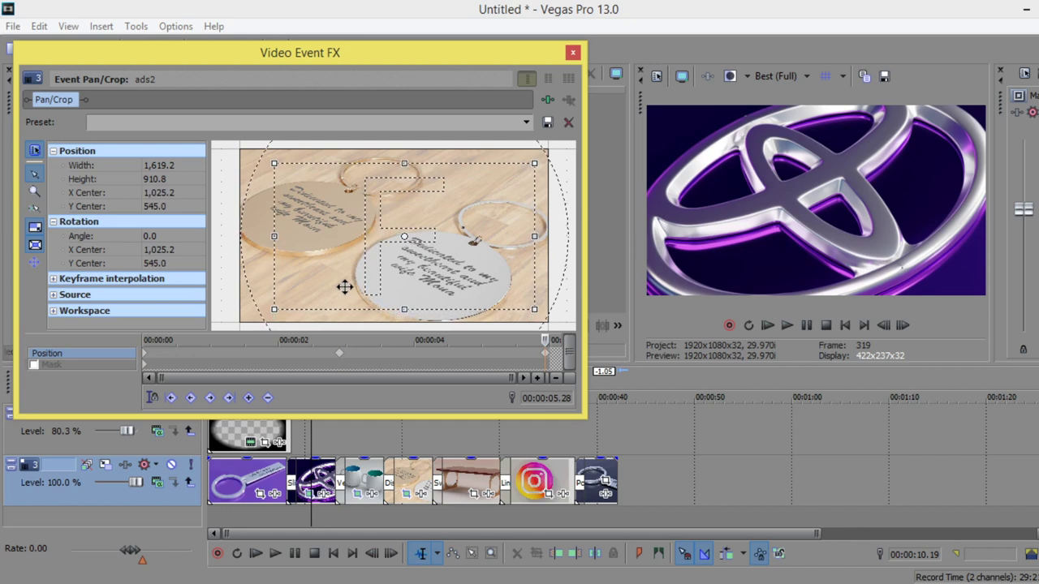
pyautogui.moveTo(534, 309); pyautogui.dragTo(550, 318)
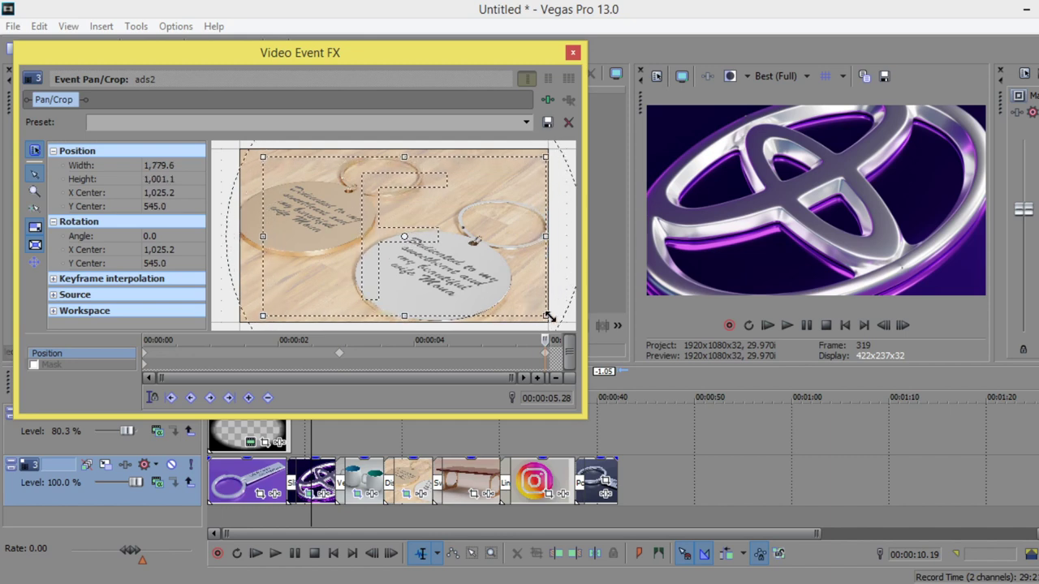
pyautogui.moveTo(498, 298)
pyautogui.mouseDown()
pyautogui.moveTo(471, 292)
pyautogui.moveTo(506, 299)
pyautogui.mouseUp()
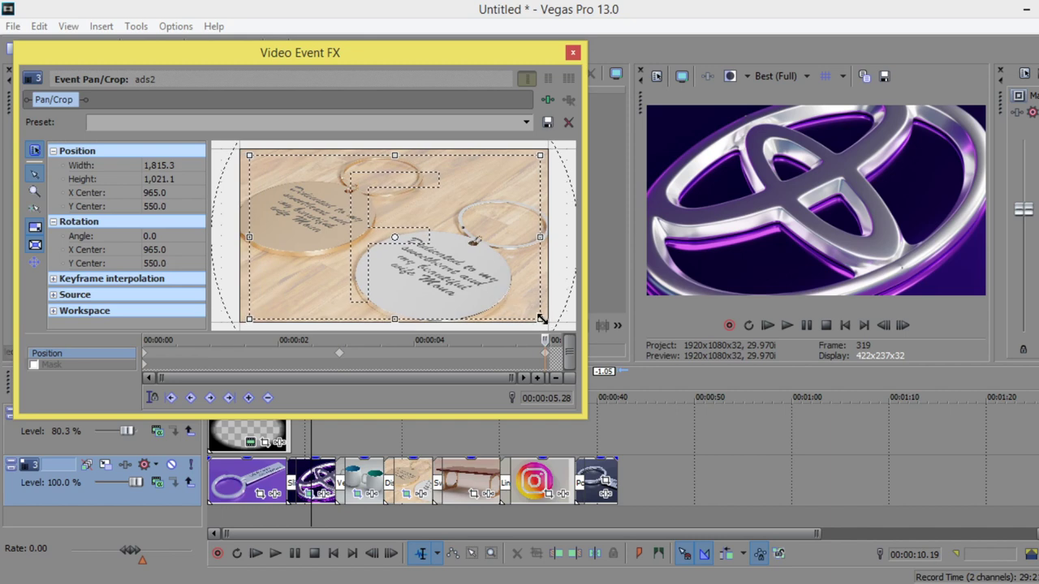
pyautogui.moveTo(541, 318); pyautogui.dragTo(546, 321)
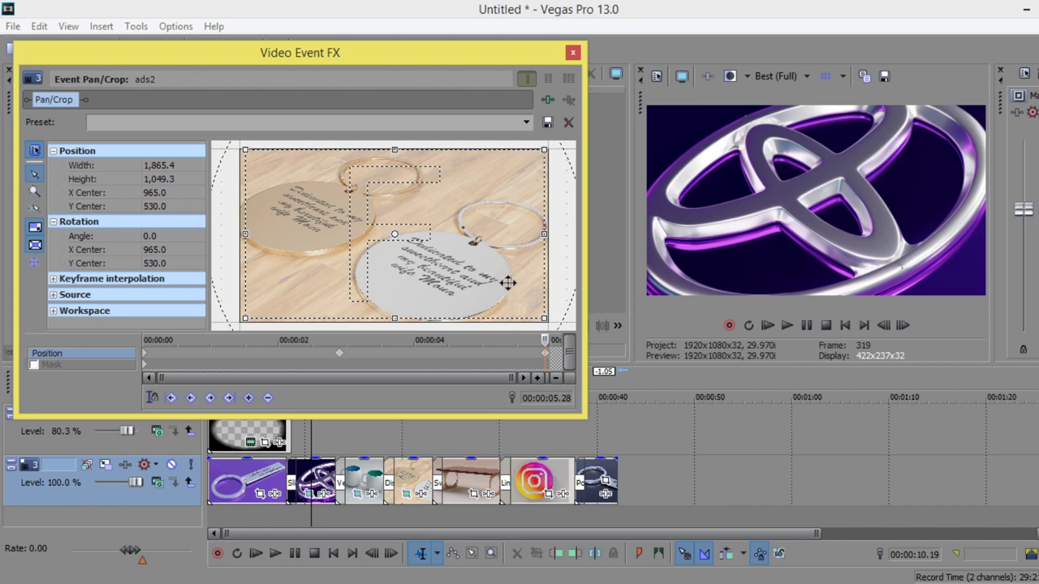
pyautogui.click(573, 52)
# - Crop the Instagram clip to a 1,192 × 770.2 frame around the logo
pyautogui.click(548, 493)
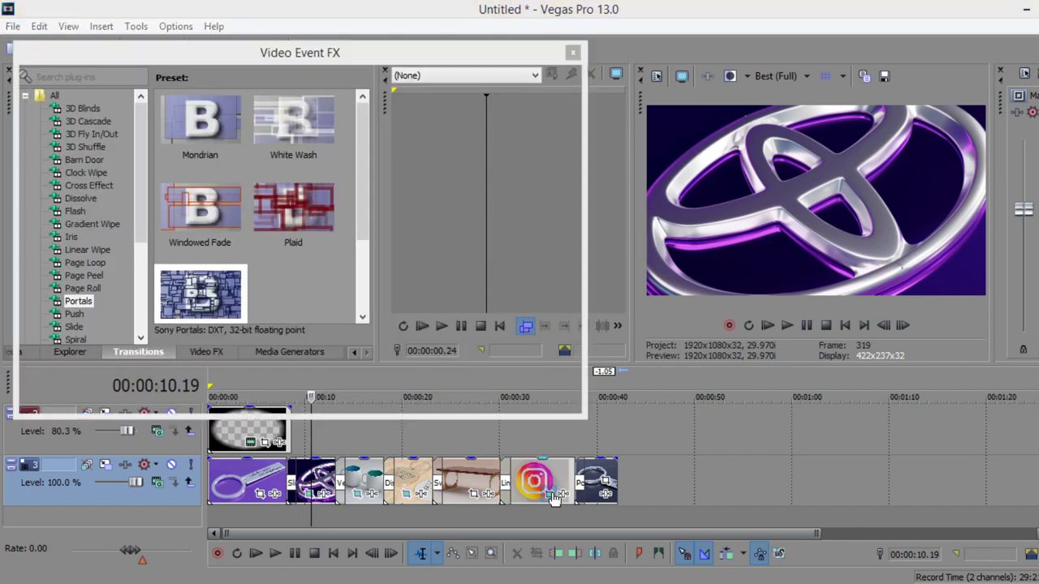
pyautogui.moveTo(526, 324); pyautogui.dragTo(479, 290)
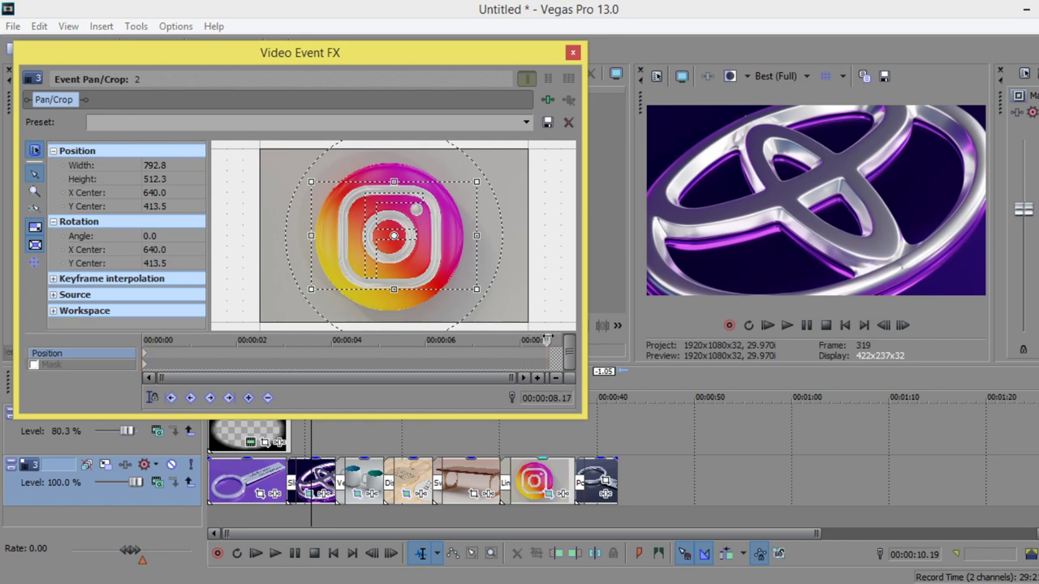
pyautogui.moveTo(318, 283); pyautogui.dragTo(269, 318)
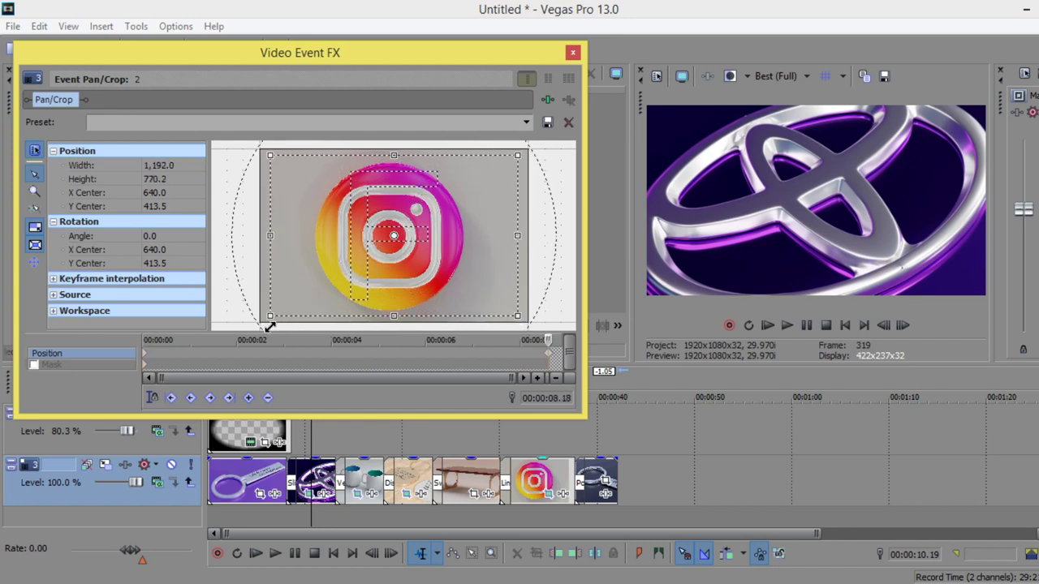
pyautogui.click(573, 54)
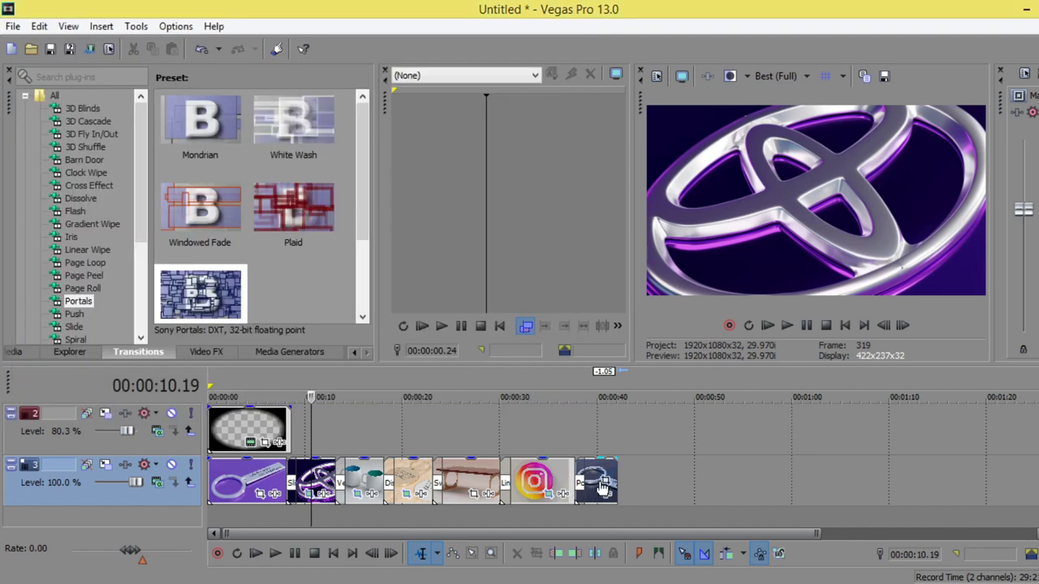
# - Make the ad01 keychain clip zoom in to a 1,790.8 × 1,007.3 end frame centred at 980.1, 535.0
pyautogui.click(604, 485)
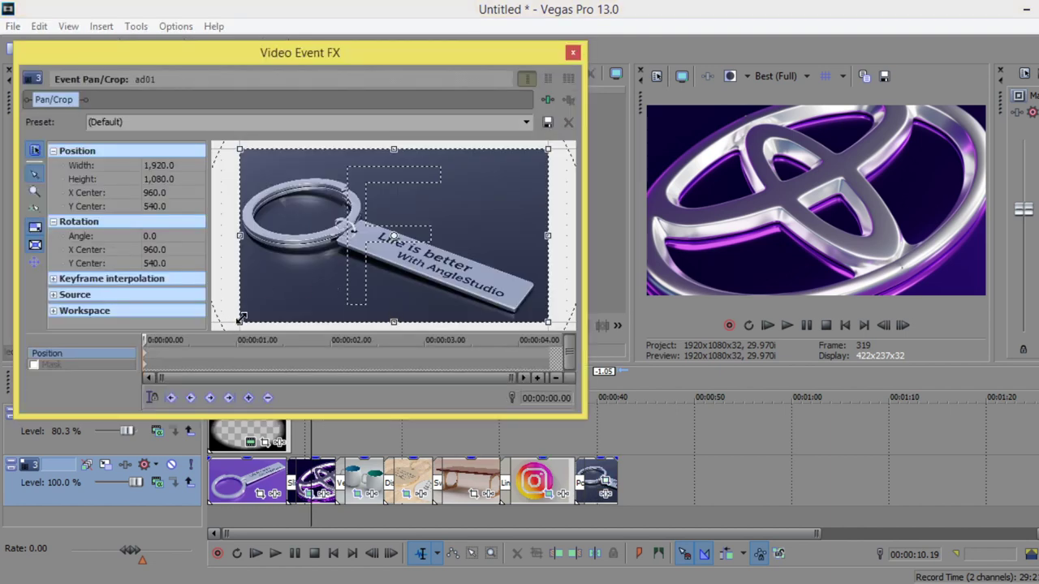
pyautogui.moveTo(241, 319); pyautogui.dragTo(224, 340)
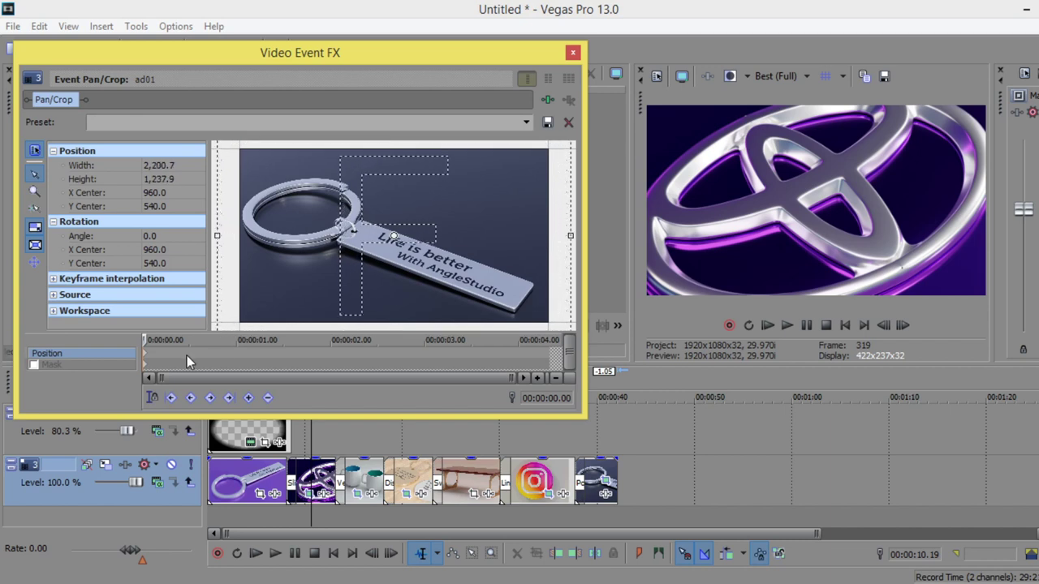
pyautogui.moveTo(147, 339); pyautogui.dragTo(511, 329)
pyautogui.moveTo(265, 310); pyautogui.dragTo(271, 311)
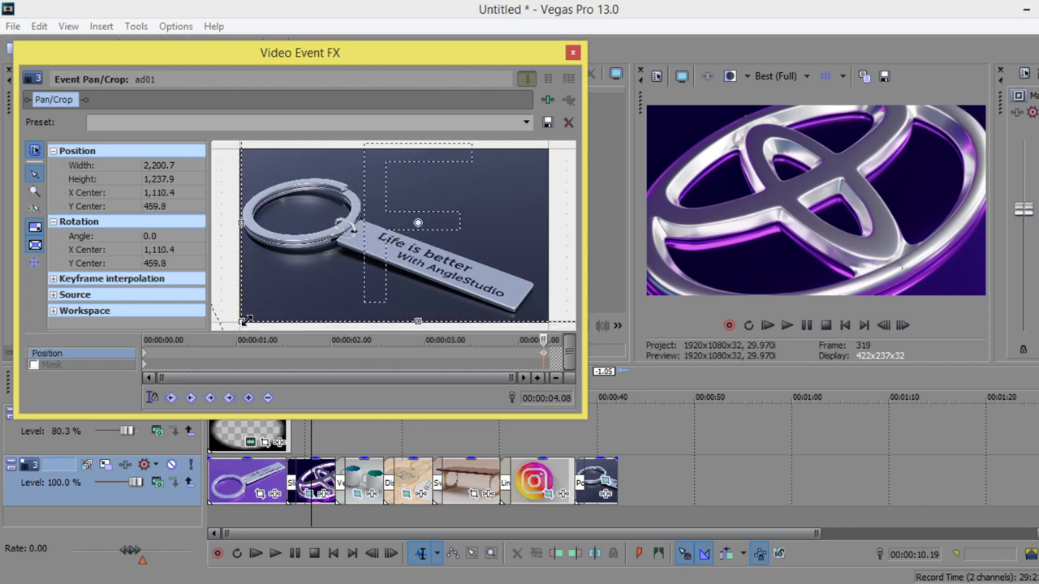
pyautogui.moveTo(246, 319); pyautogui.dragTo(283, 295)
pyautogui.moveTo(408, 268); pyautogui.dragTo(388, 279)
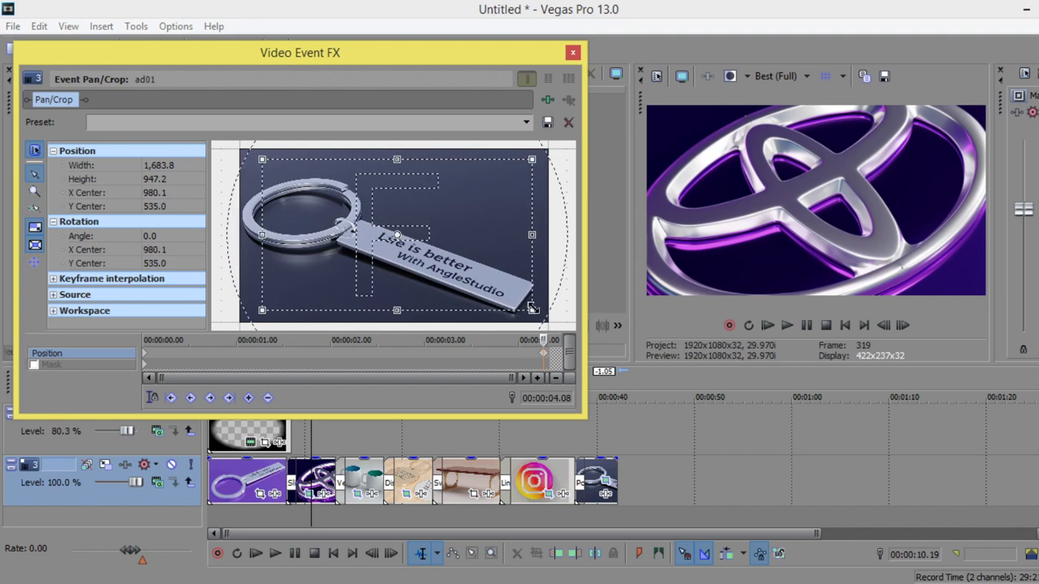
pyautogui.moveTo(533, 309); pyautogui.dragTo(541, 313)
# - Play back the Instagram section, then replay the slideshow from the beginning
pyautogui.click(577, 505)
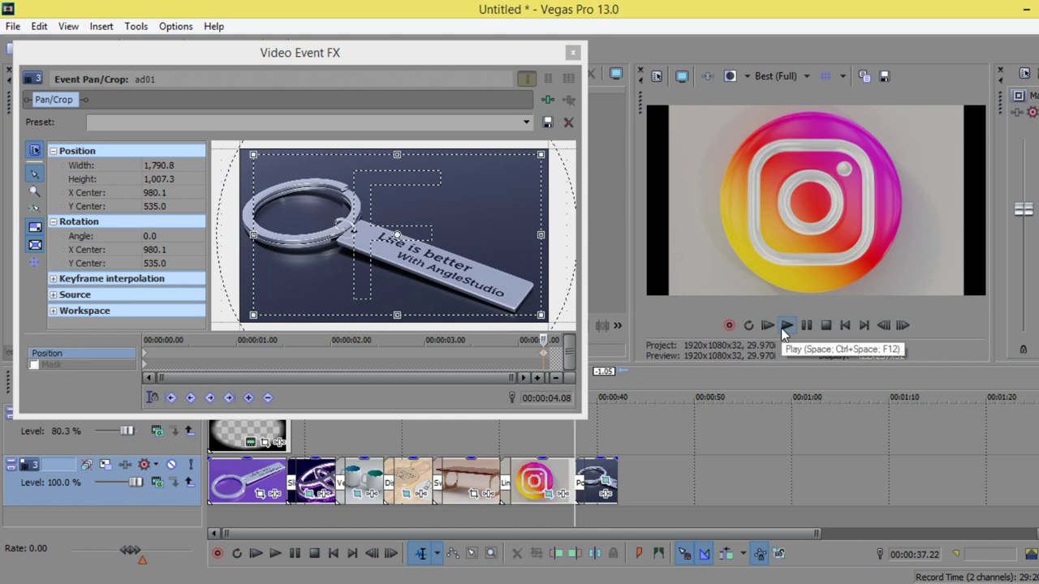
pyautogui.click(557, 519)
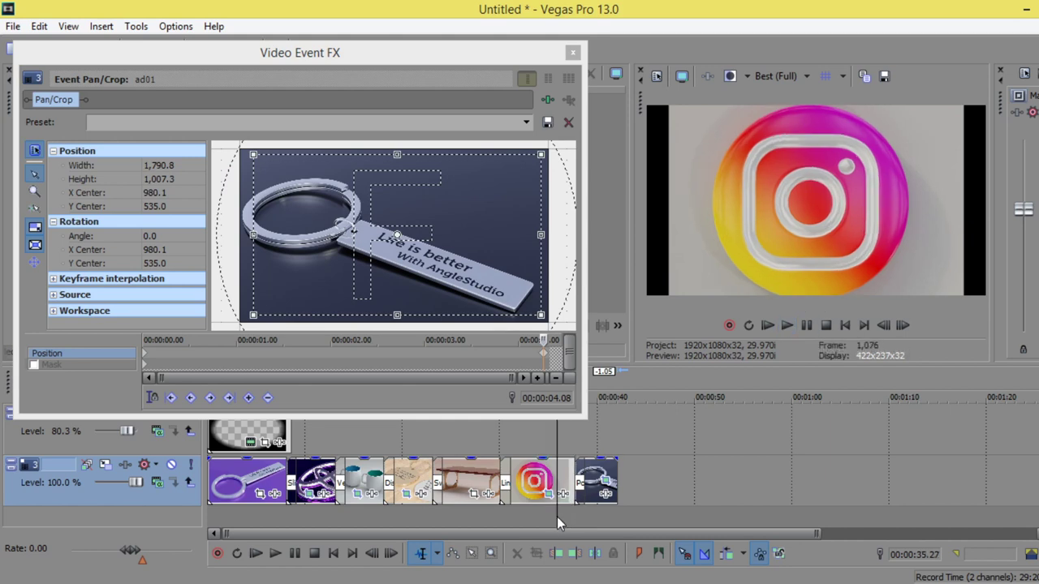
pyautogui.click(787, 325)
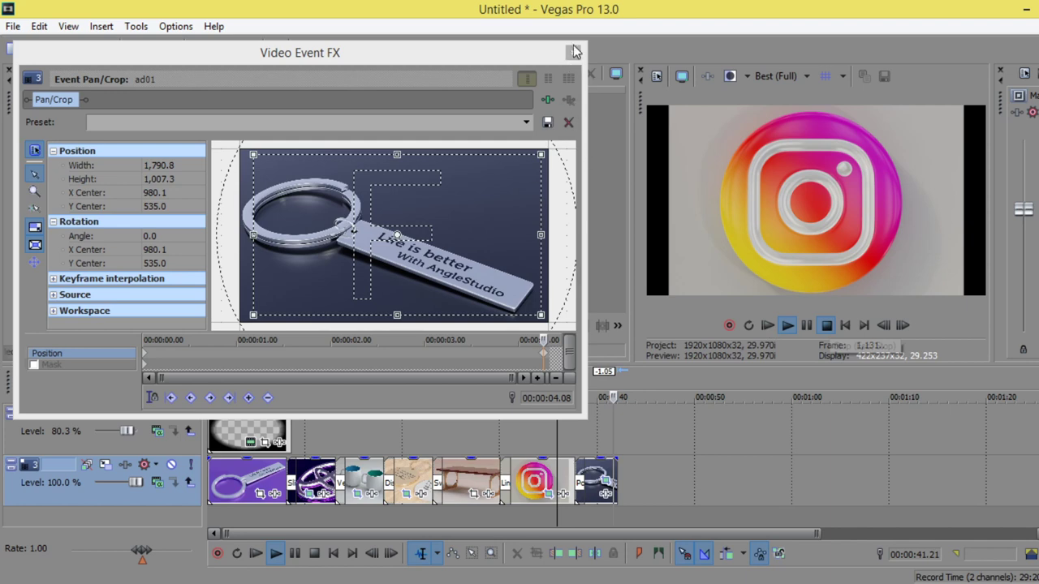
pyautogui.click(826, 326)
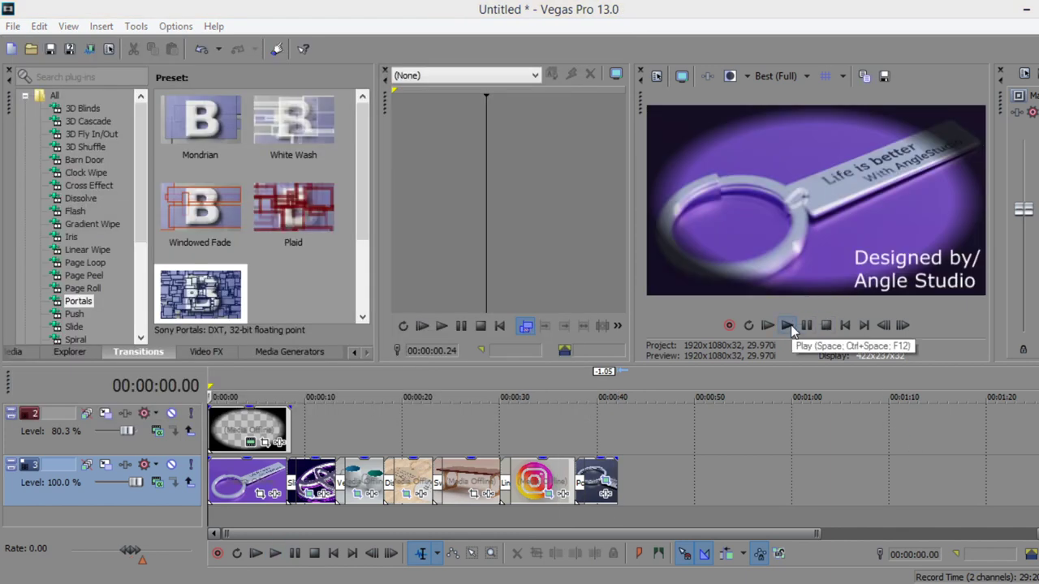
pyautogui.click(806, 326)
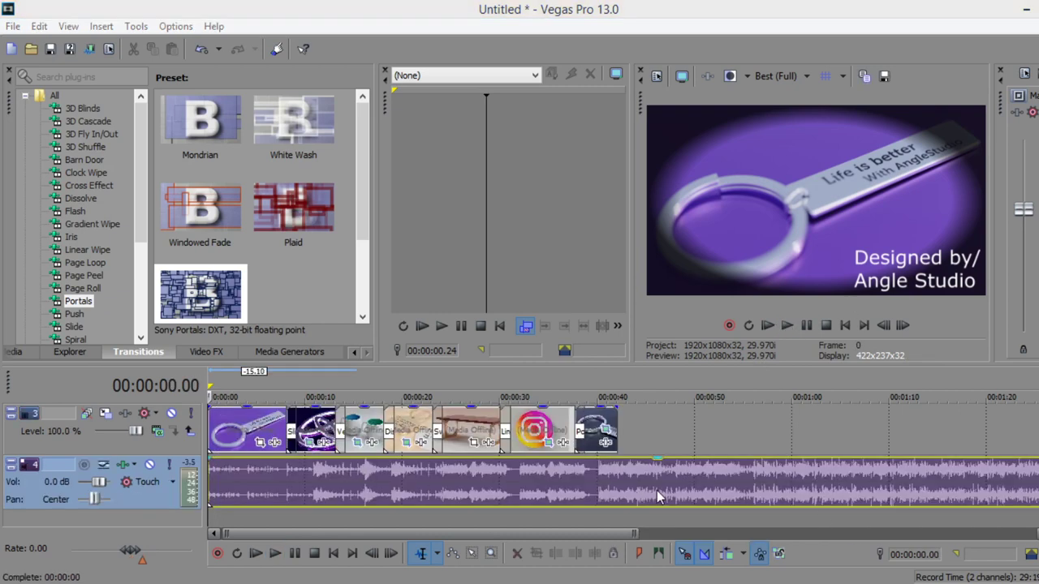
# - Split the music at 00:00:46.09 and delete the opening part before it
pyautogui.moveTo(656, 497); pyautogui.dragTo(692, 492)
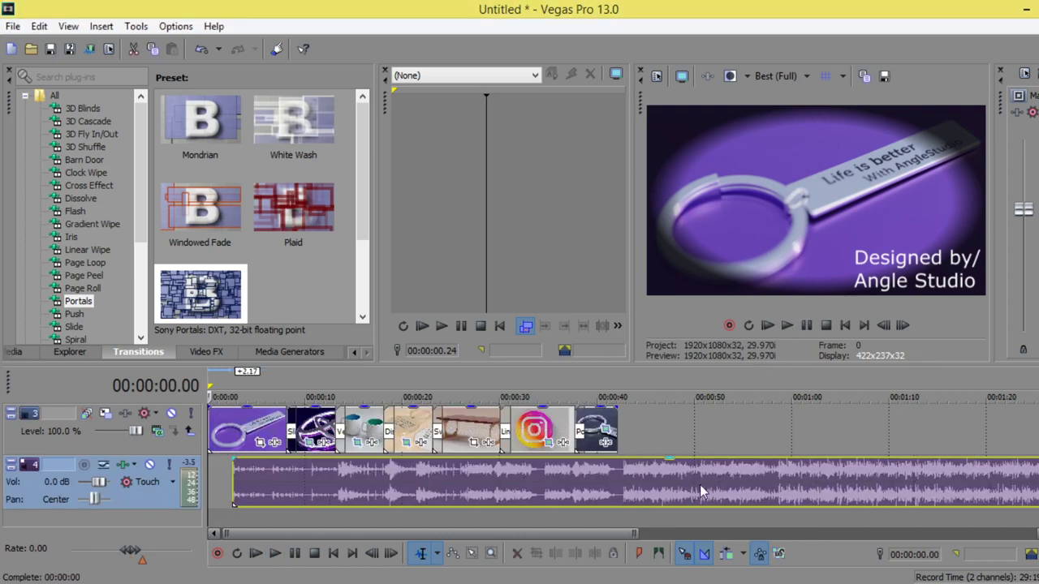
pyautogui.click(659, 494)
pyautogui.press('s')
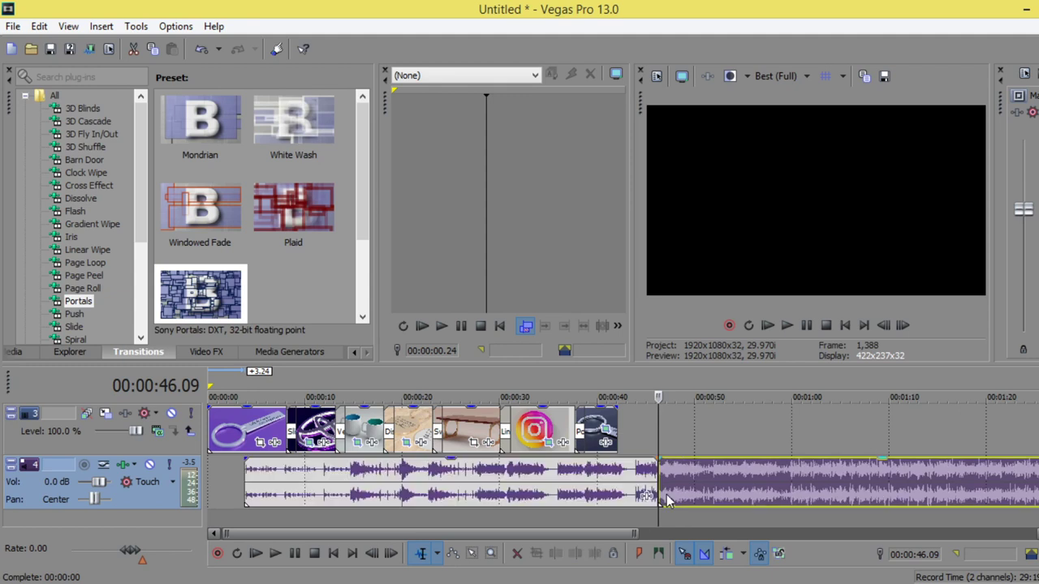
pyautogui.click(615, 495)
pyautogui.press('Delete')
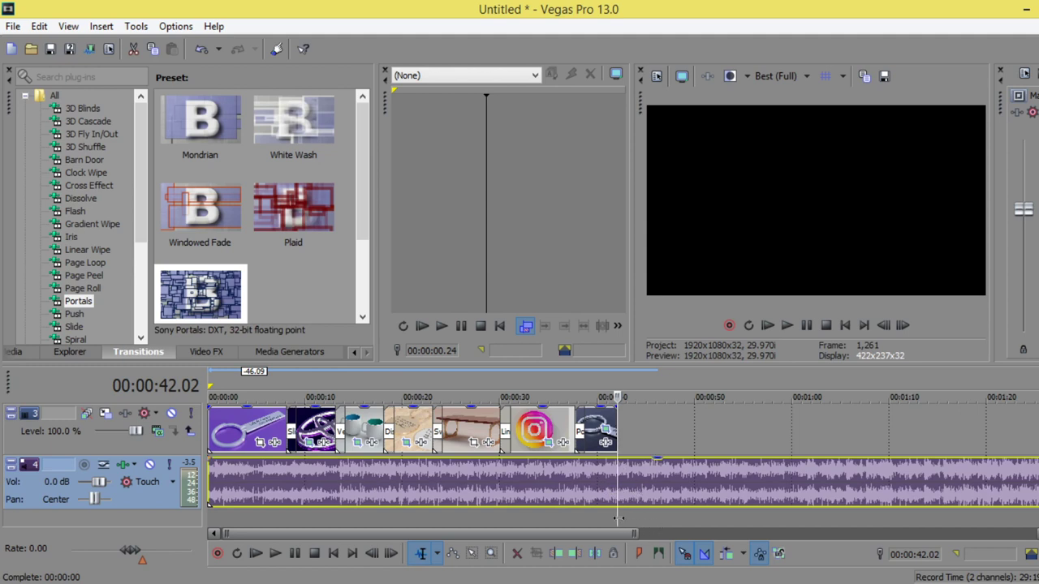
# - Split the music where the photo clips end and delete the remainder
pyautogui.moveTo(617, 518); pyautogui.dragTo(617, 517)
pyautogui.press('s')
pyautogui.click(667, 487)
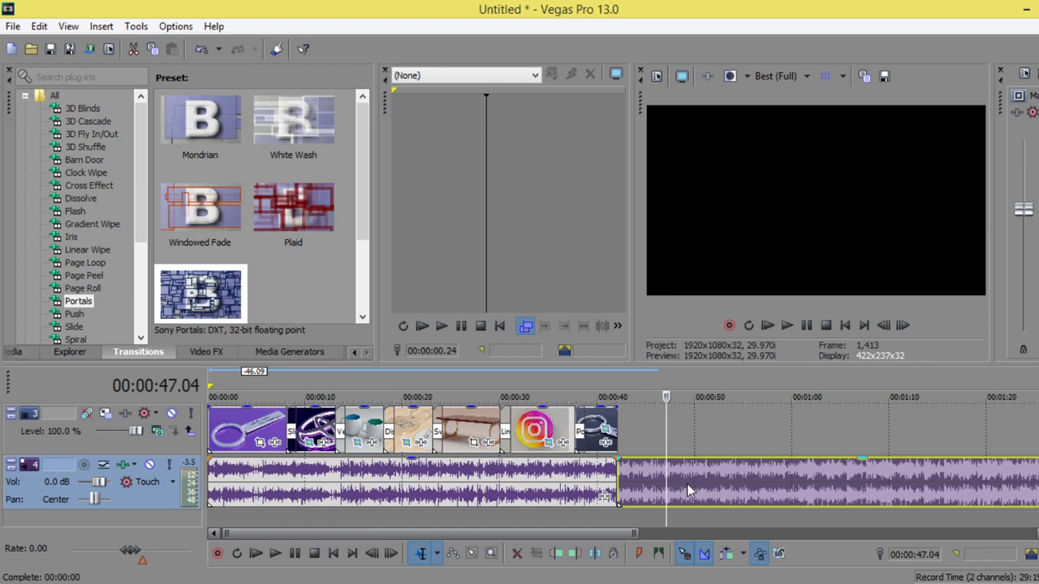
pyautogui.press('Delete')
# - Add a short fade-in to the start of the trimmed music event
pyautogui.click(617, 459)
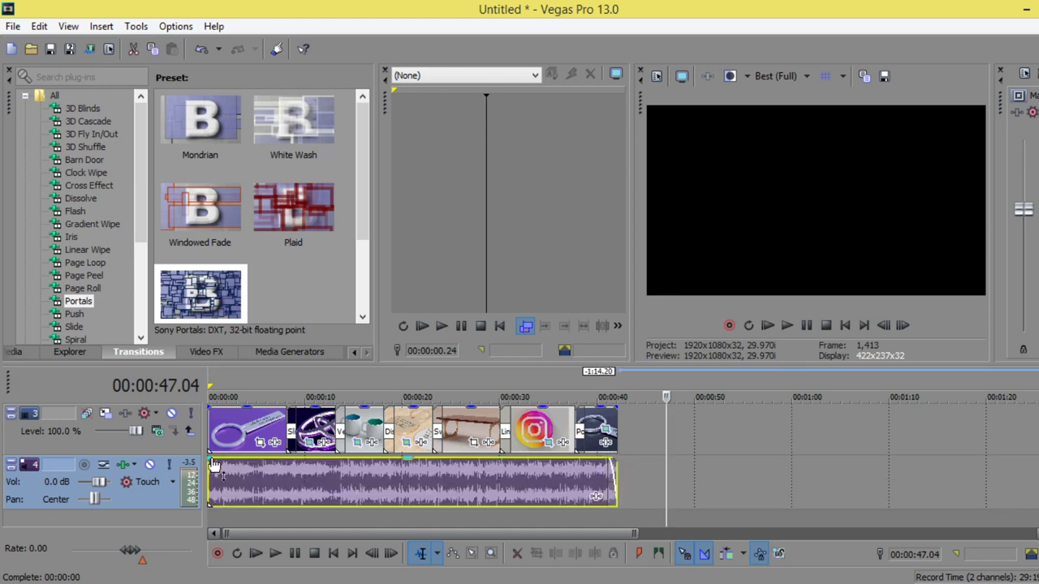
pyautogui.moveTo(208, 457); pyautogui.dragTo(213, 457)
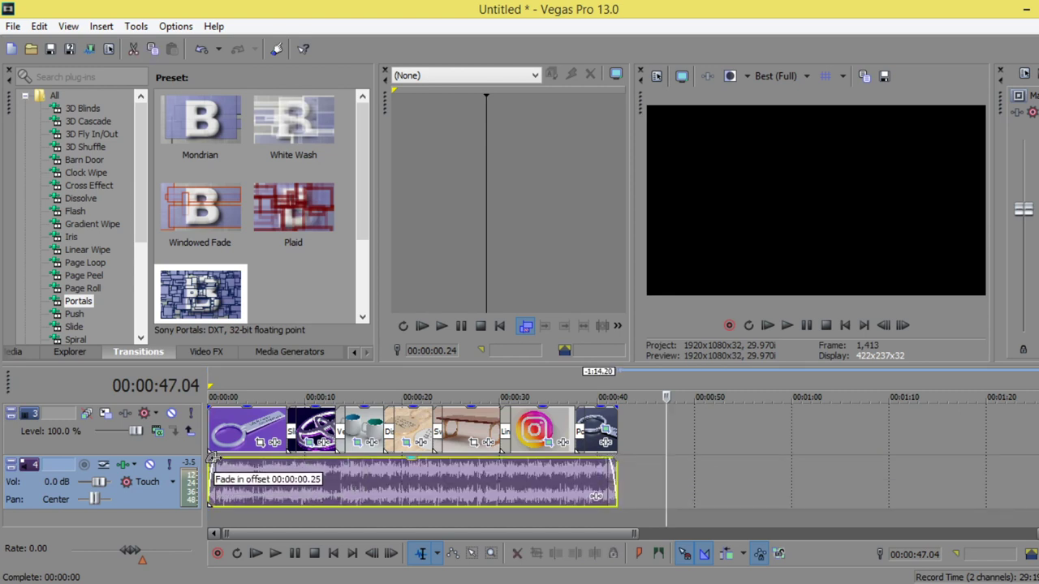
pyautogui.click(619, 407)
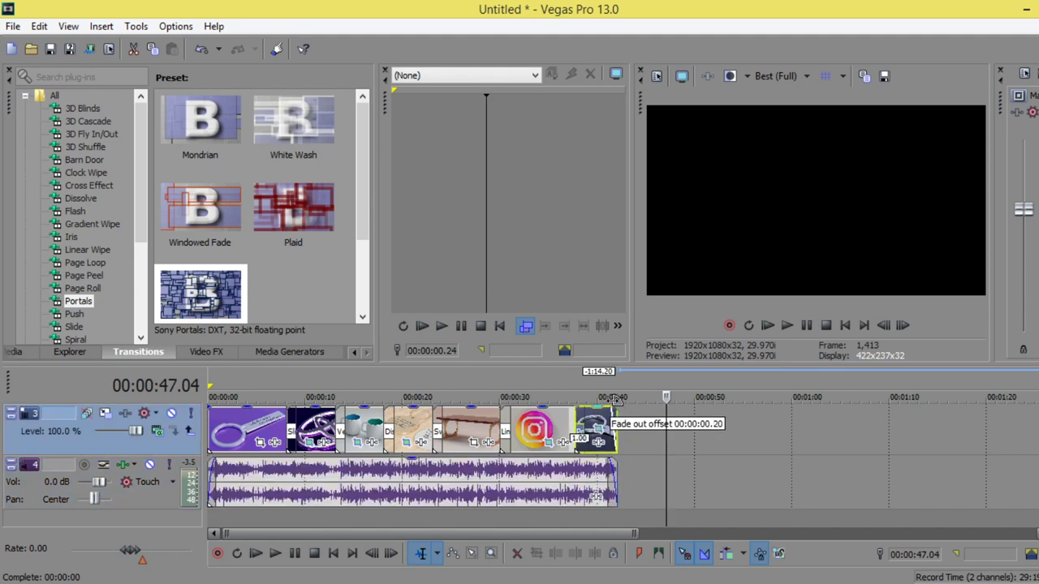
pyautogui.click(213, 409)
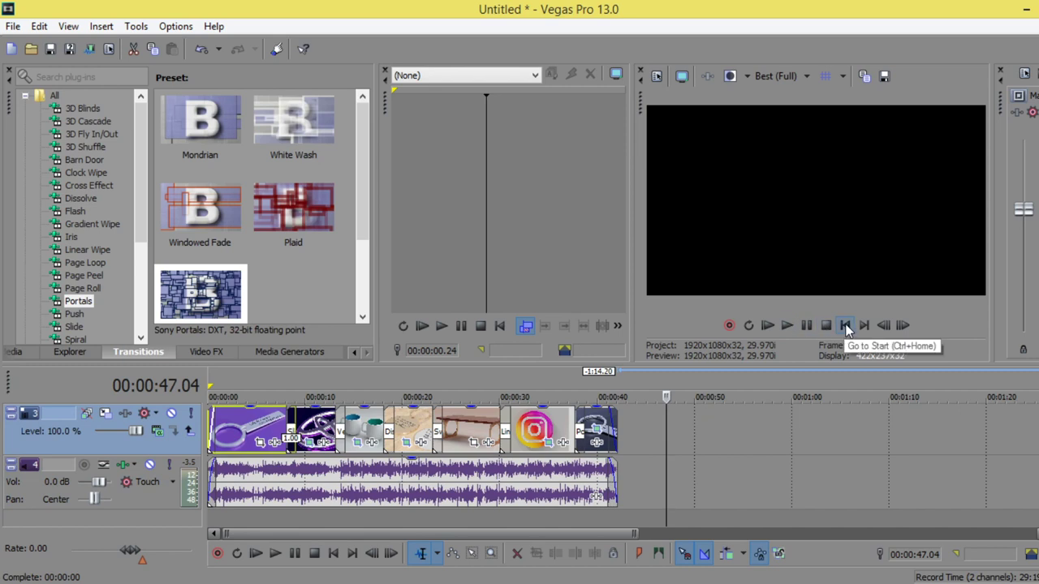
# - Play the finished slideshow from the start in a full-screen external monitor preview
pyautogui.click(845, 325)
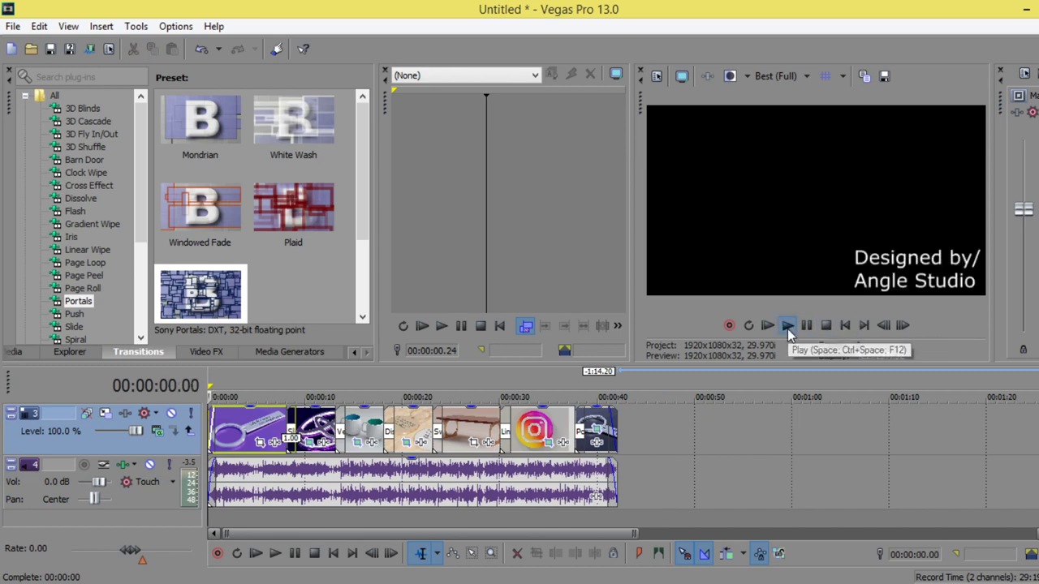
pyautogui.click(788, 326)
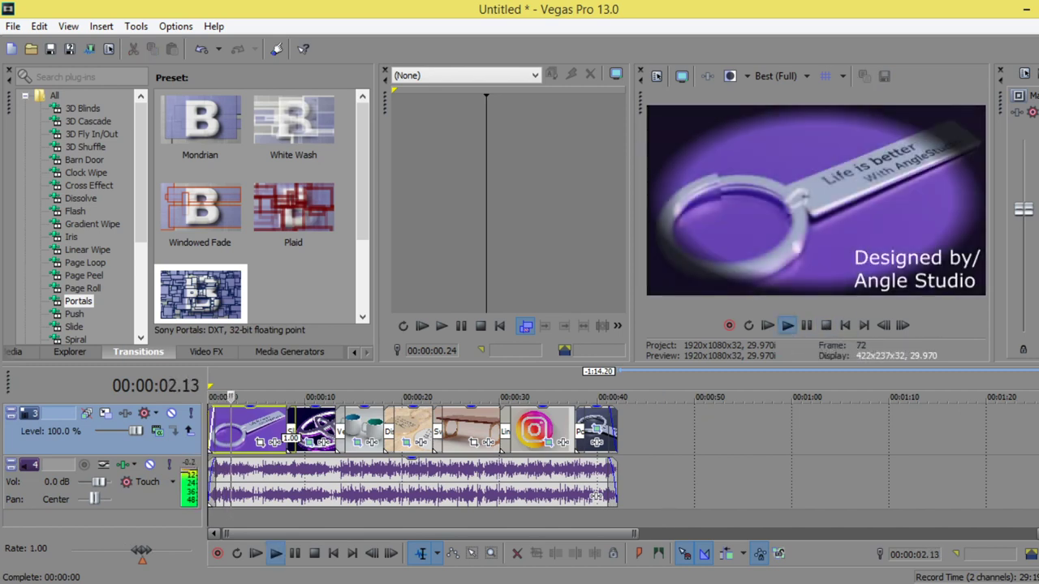
pyautogui.click(680, 76)
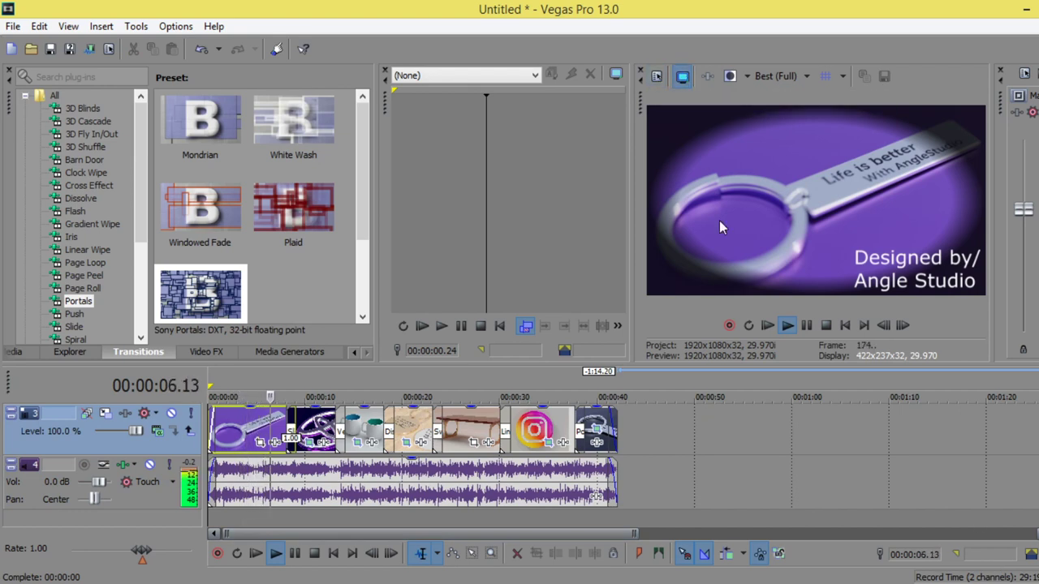